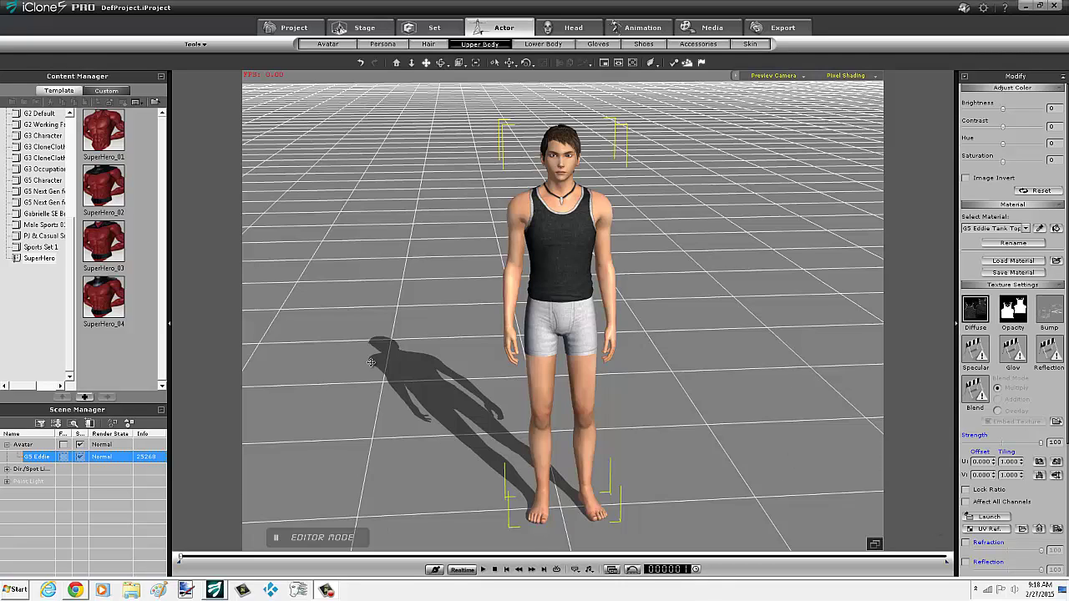
Orbit around G5 Eddie and switch to the avatar's overall settings.
right_drag(578, 234, 445, 237)
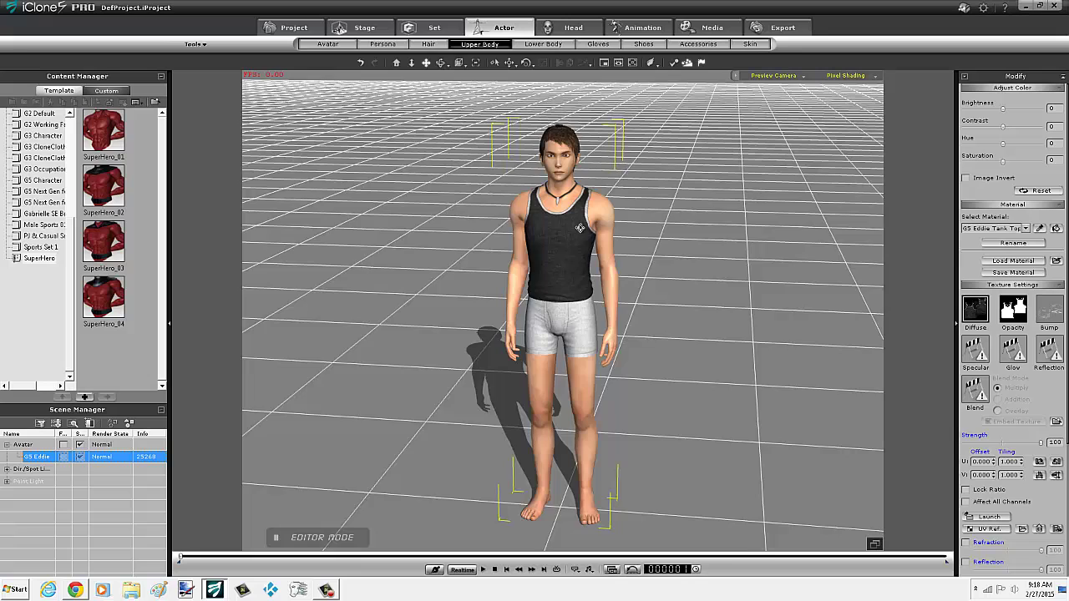
right_drag(554, 227, 595, 227)
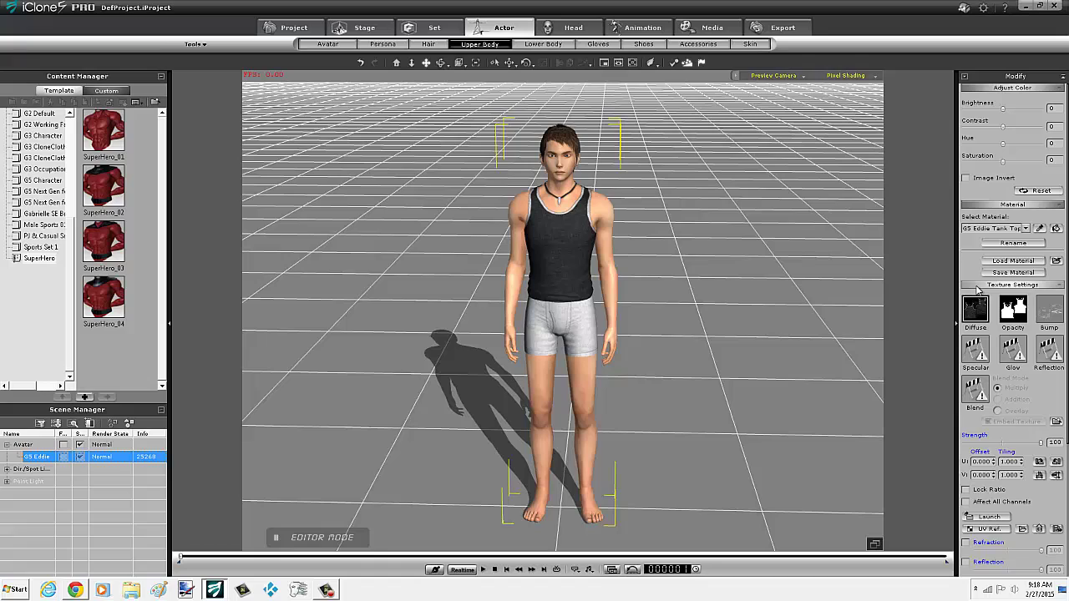
click(993, 228)
click(1002, 238)
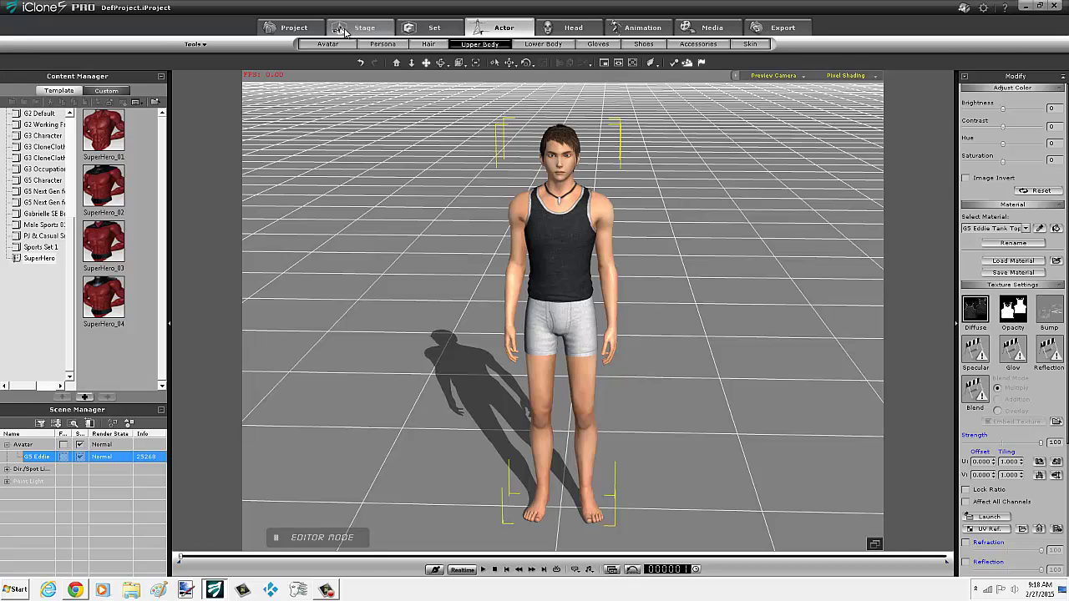
click(327, 44)
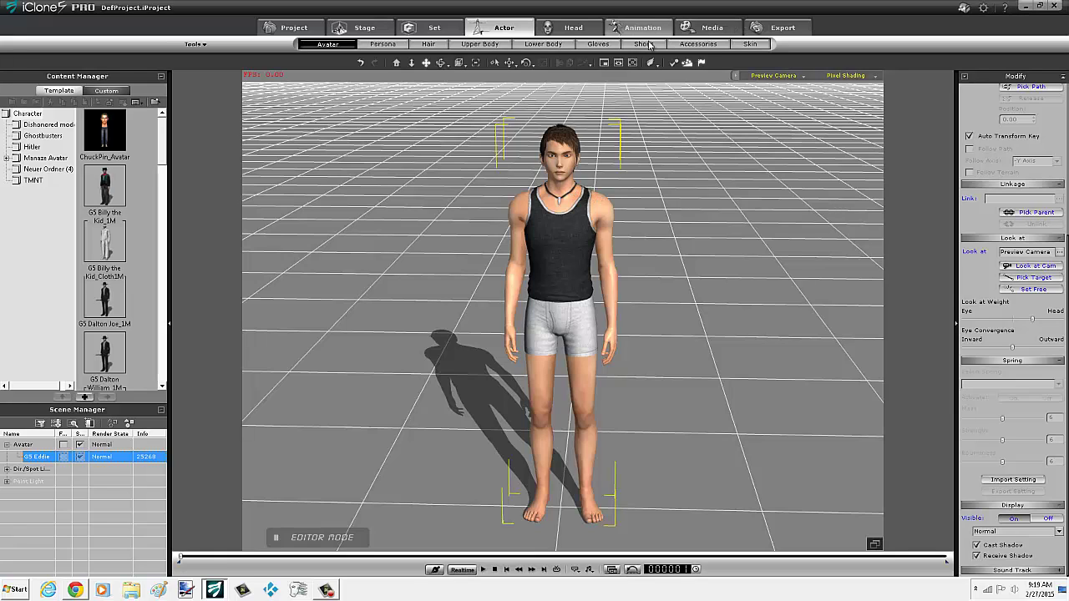
Pick the RL_Upper skin material and launch its diffuse texture in the image editor.
click(749, 45)
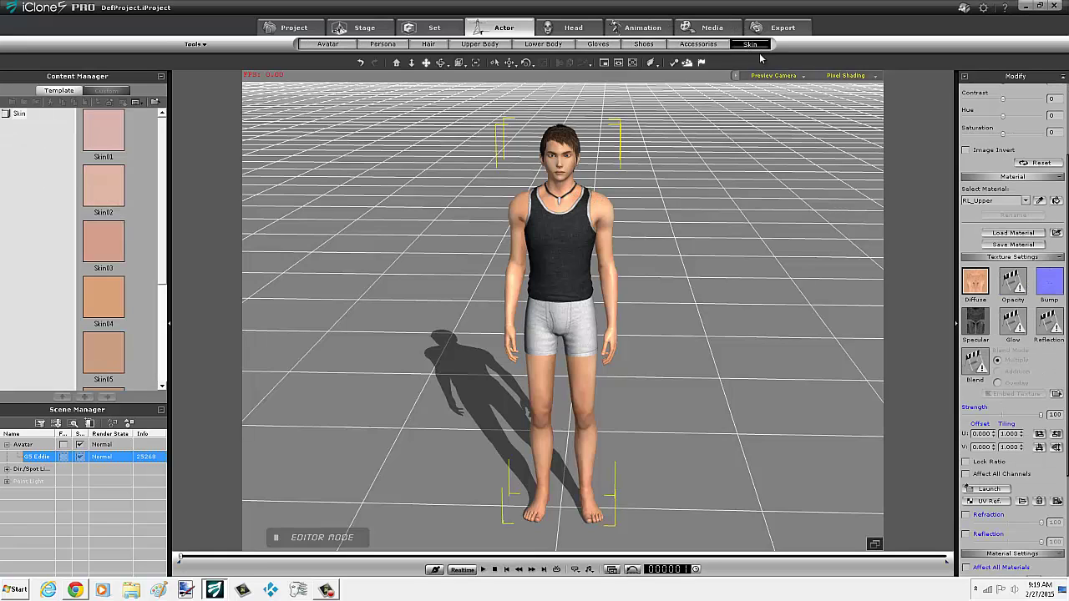
click(1025, 202)
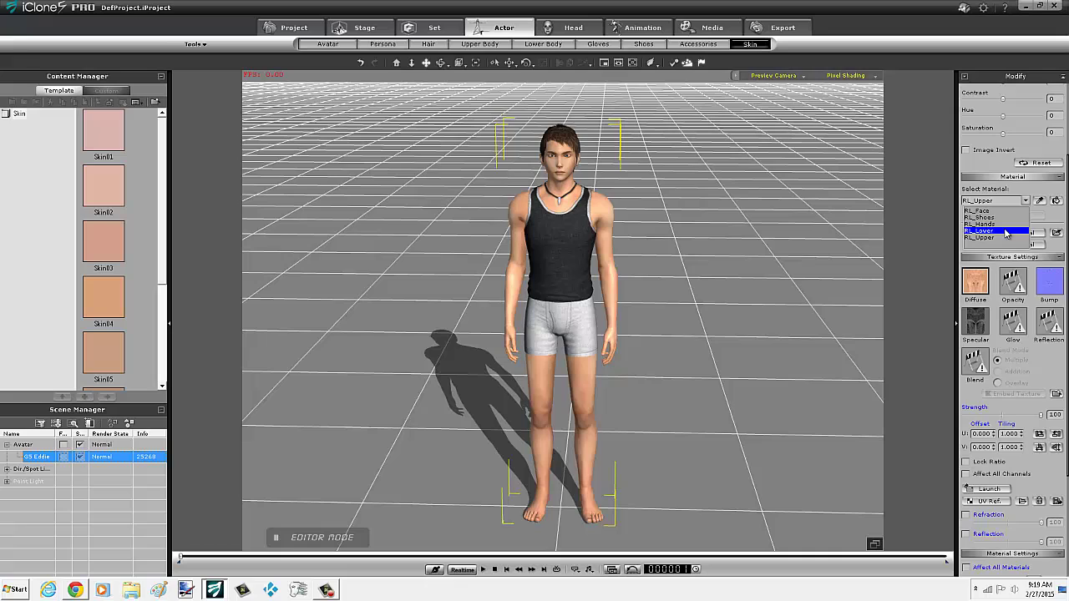
click(1003, 238)
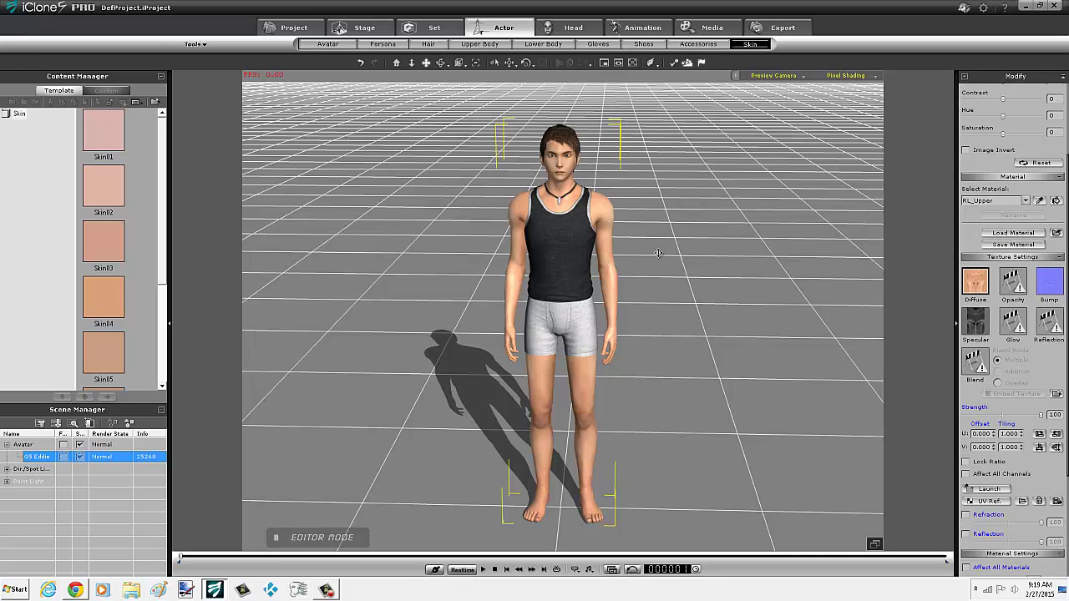
right_drag(659, 253, 470, 284)
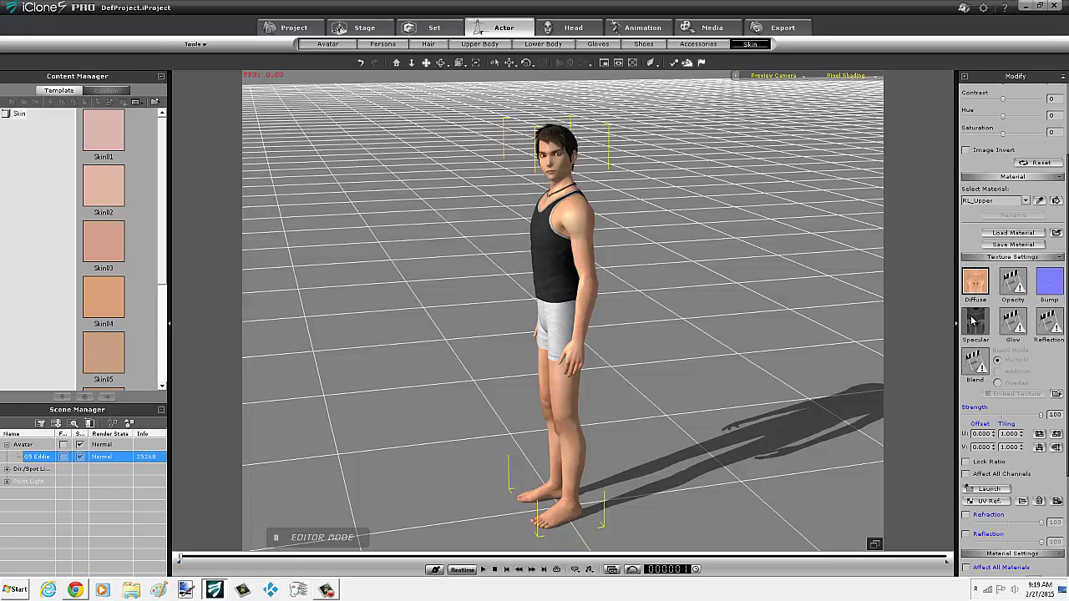
click(988, 490)
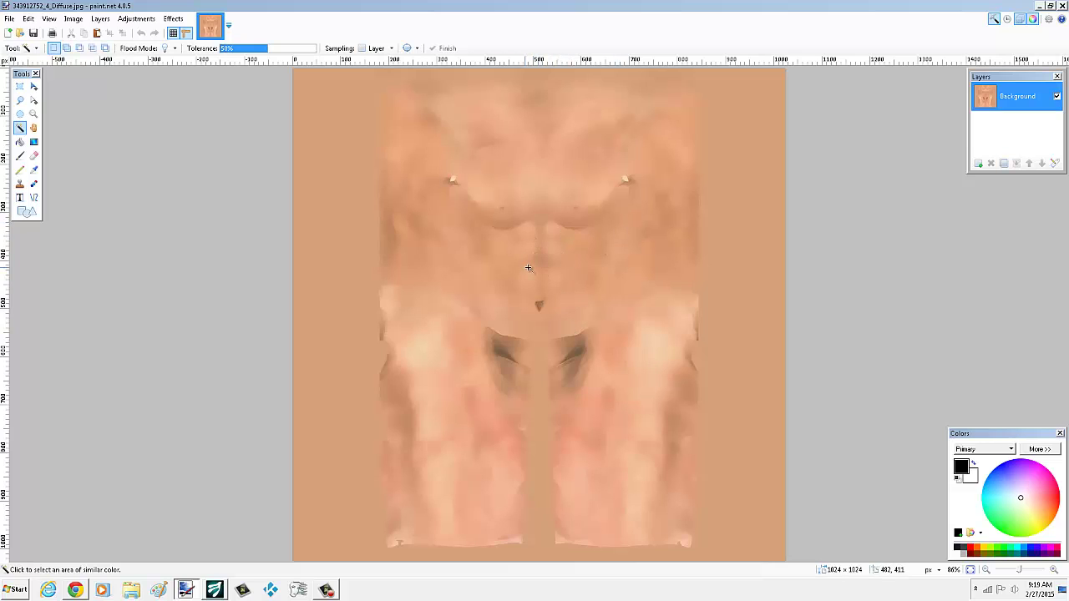
Import the Kermit-sipping-tea image k1le0sT from the Desktop as a new layer.
click(104, 22)
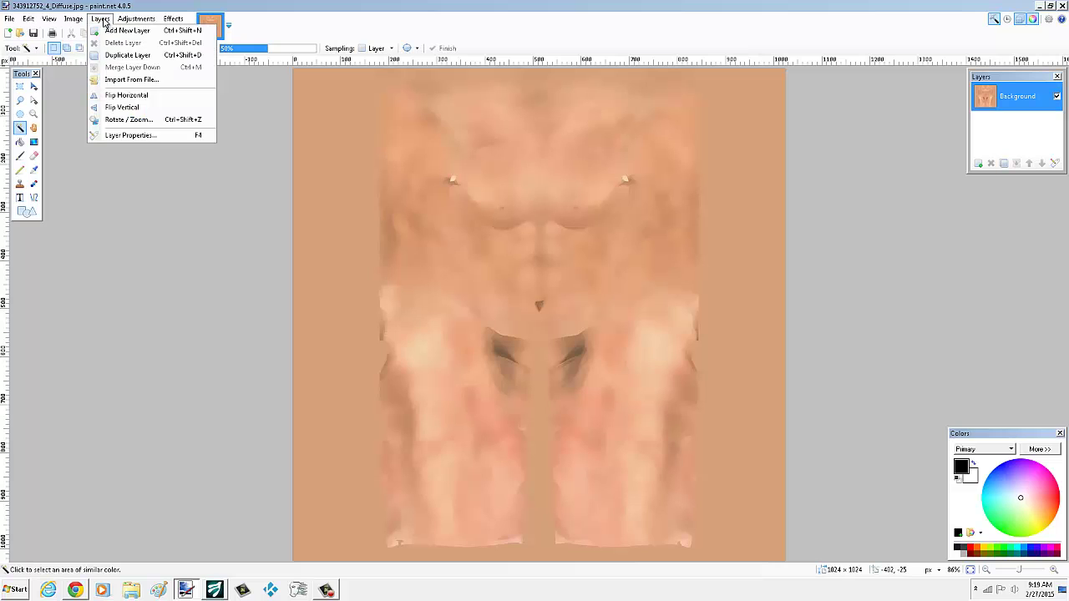
click(143, 86)
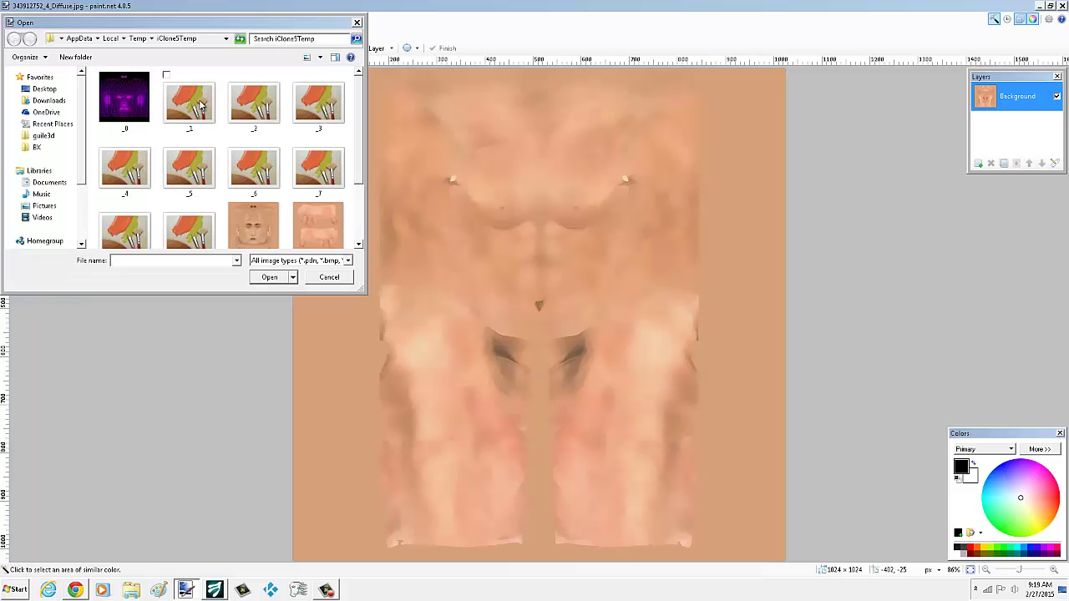
click(45, 88)
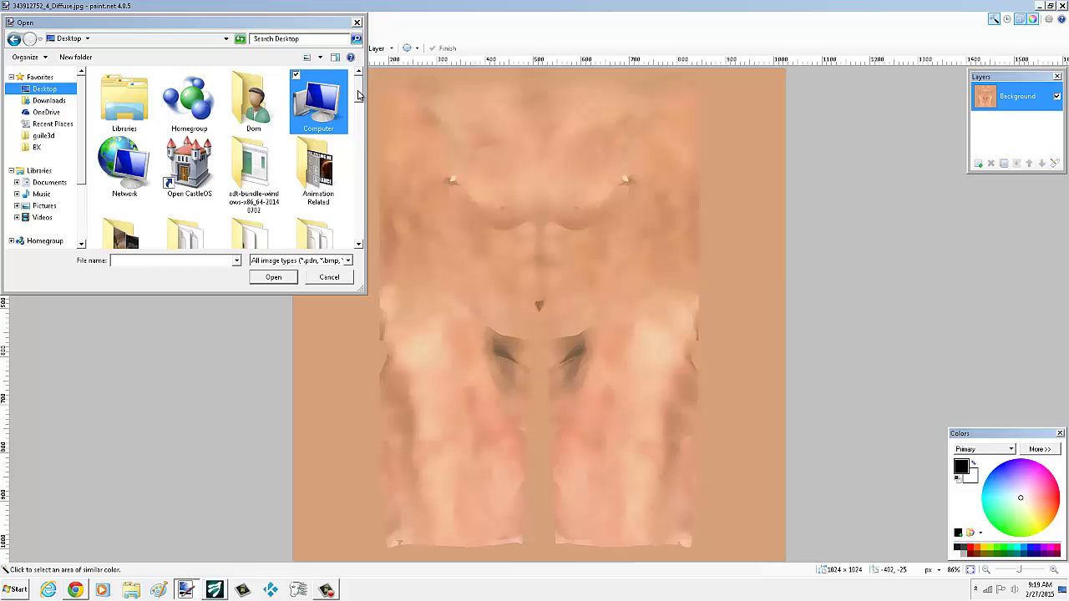
drag(359, 93, 355, 201)
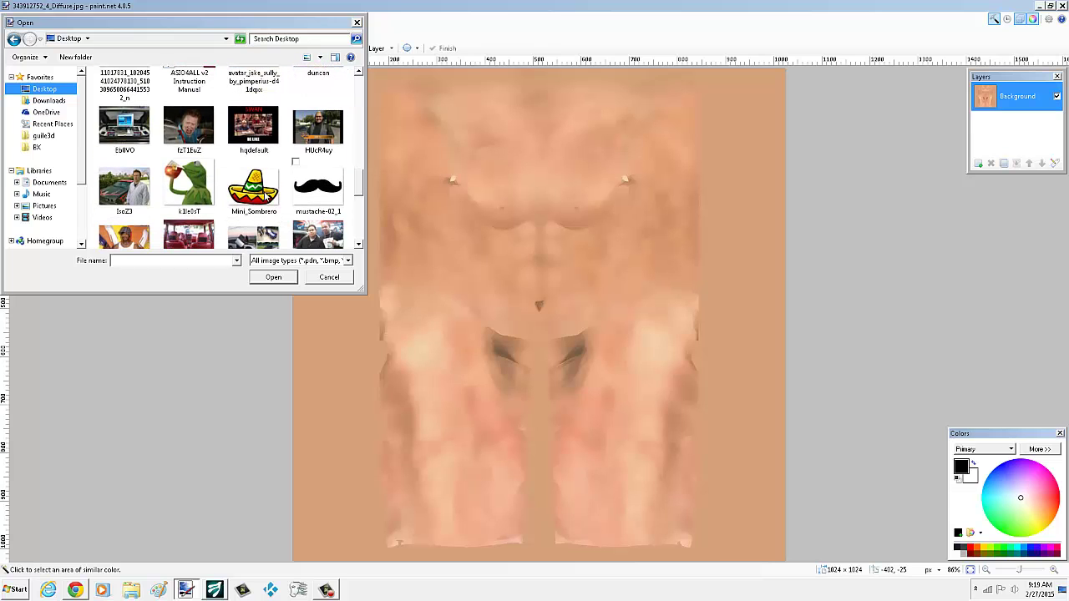
double_click(208, 196)
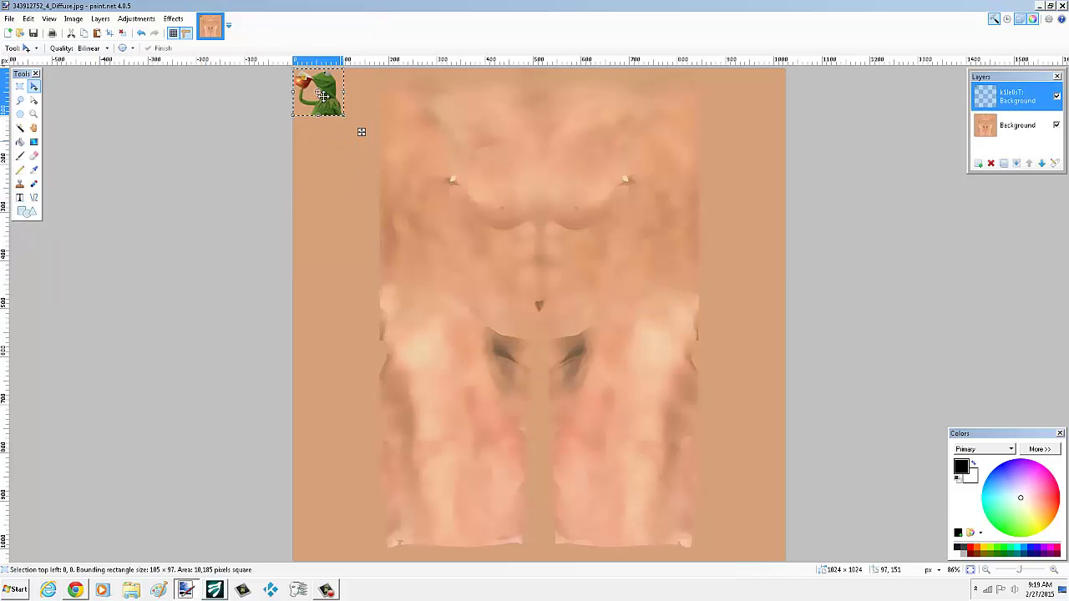
Drag the Kermit image onto the texture's right chest, near the shoulder.
click(328, 103)
drag(328, 103, 660, 226)
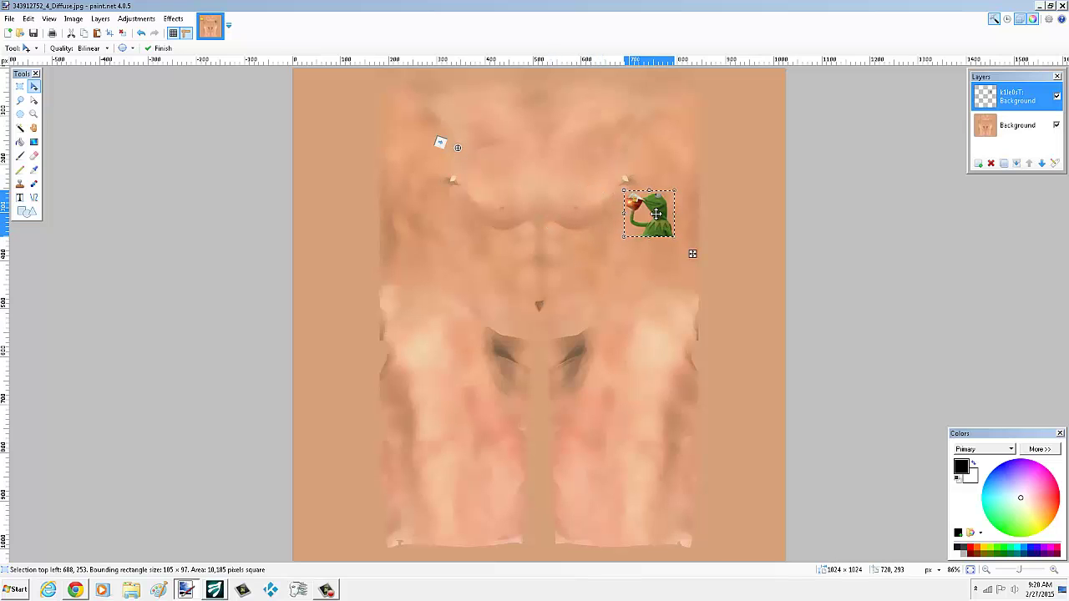
drag(656, 217, 677, 212)
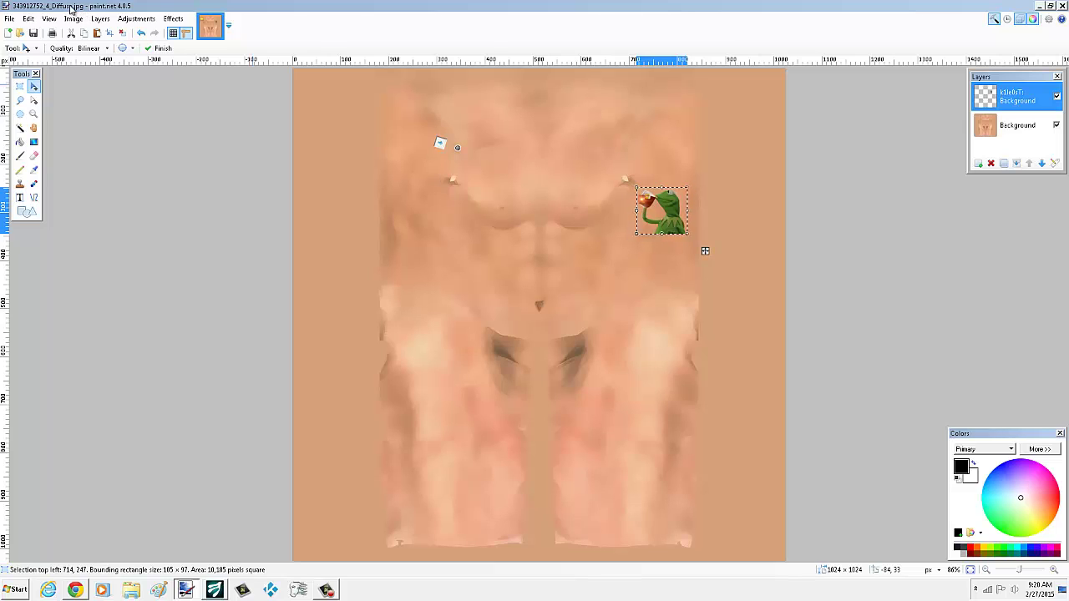
Start a Save As of the texture with JPEG chosen as the file type.
click(10, 18)
click(11, 19)
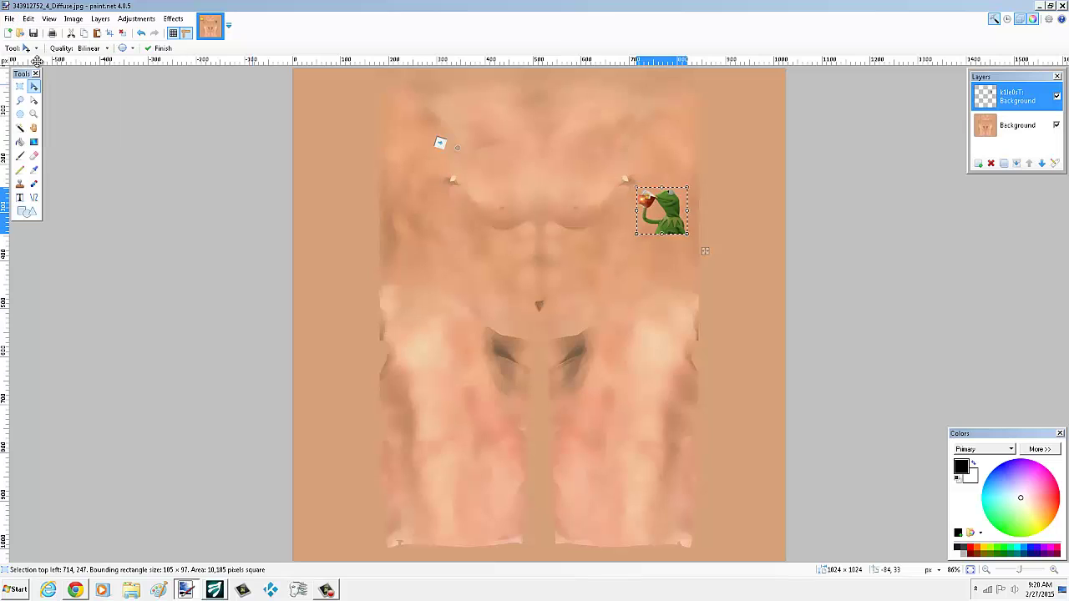
click(9, 19)
click(9, 19)
click(9, 18)
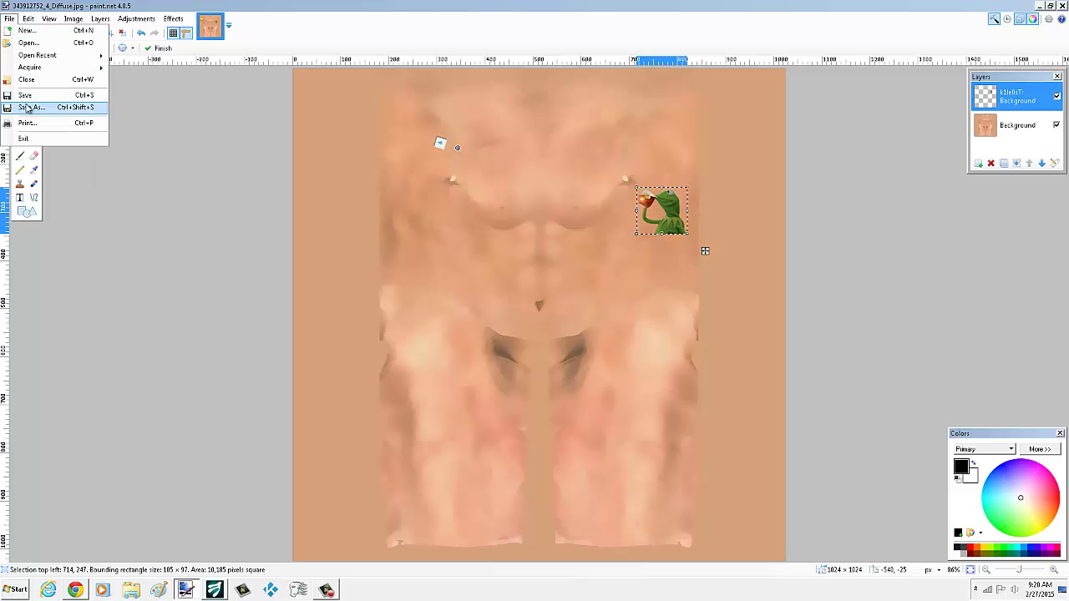
click(28, 107)
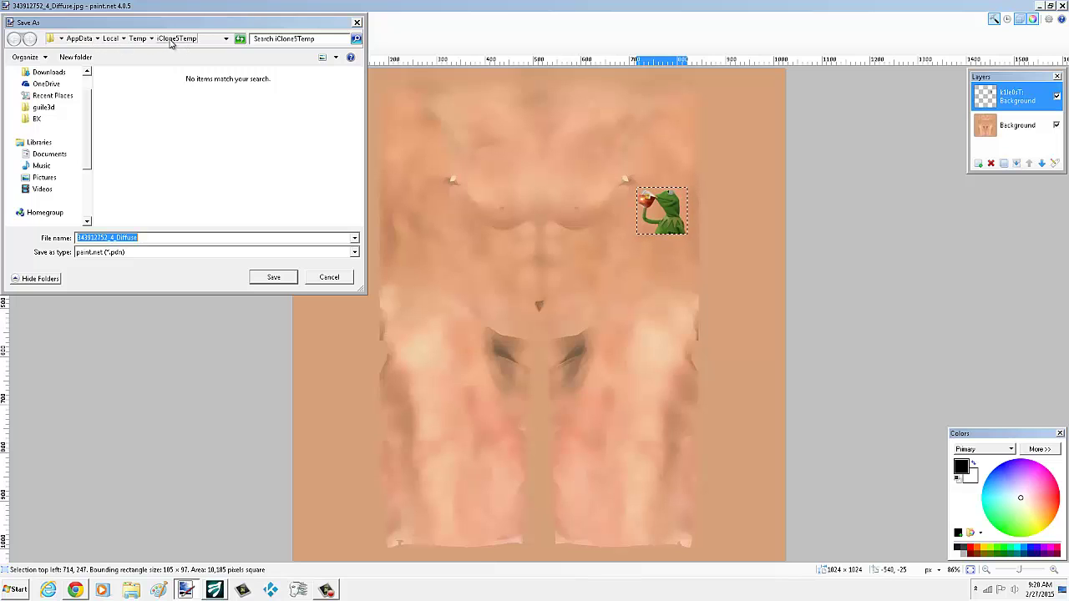
click(142, 253)
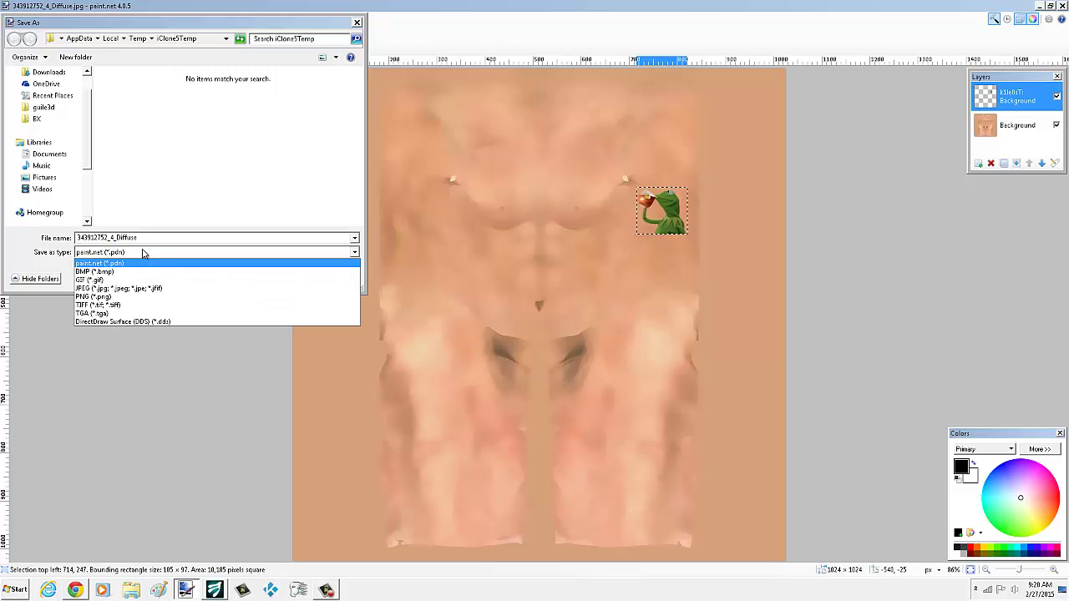
click(145, 289)
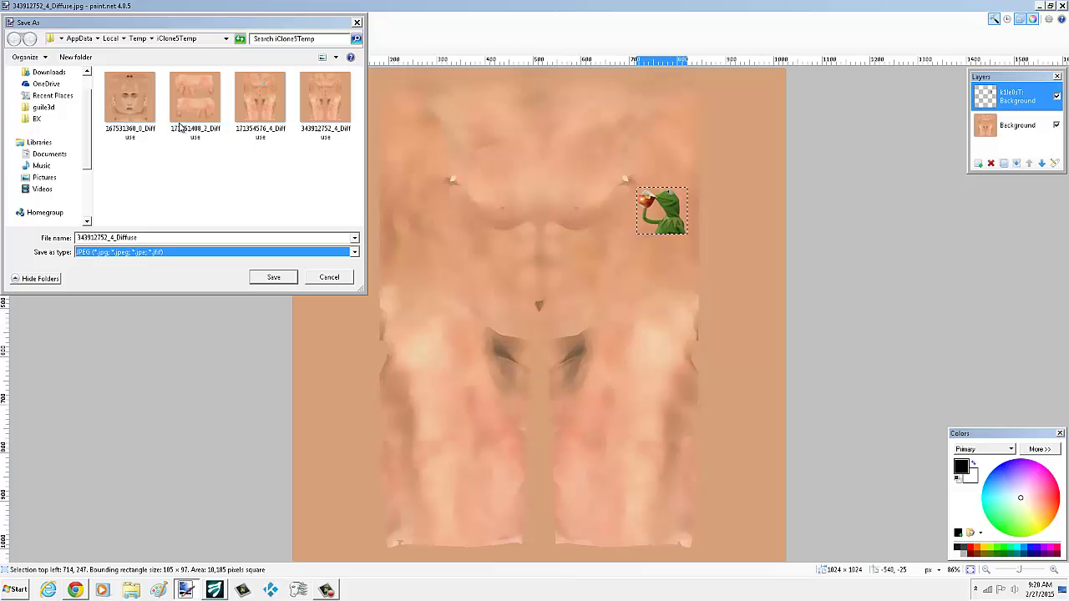
Replace 343912752_4_Diffuse.jpg at JPEG quality 95, flattening the layers.
click(261, 276)
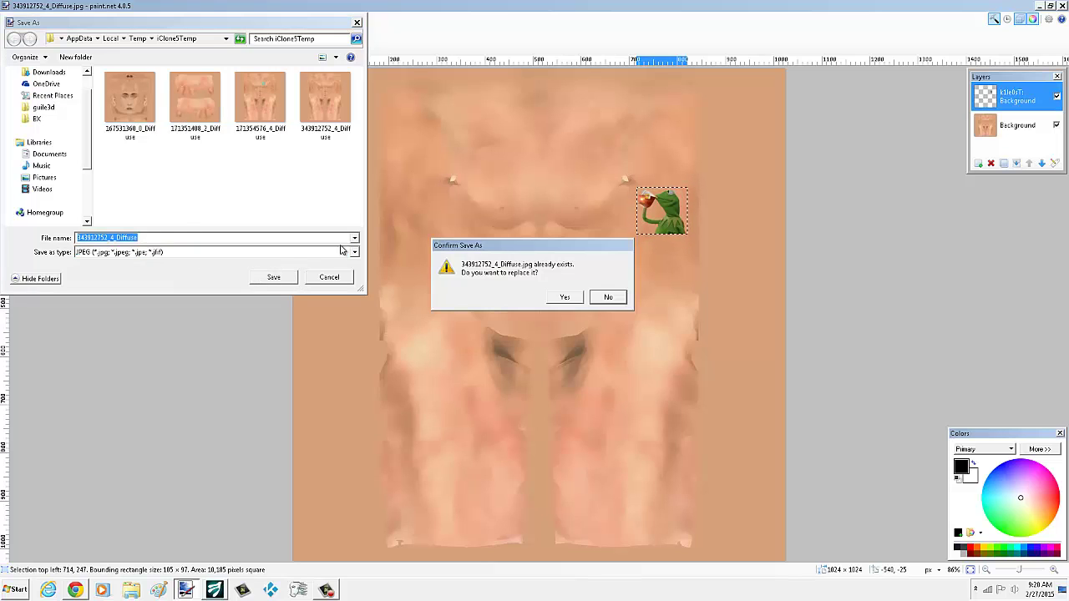
click(563, 298)
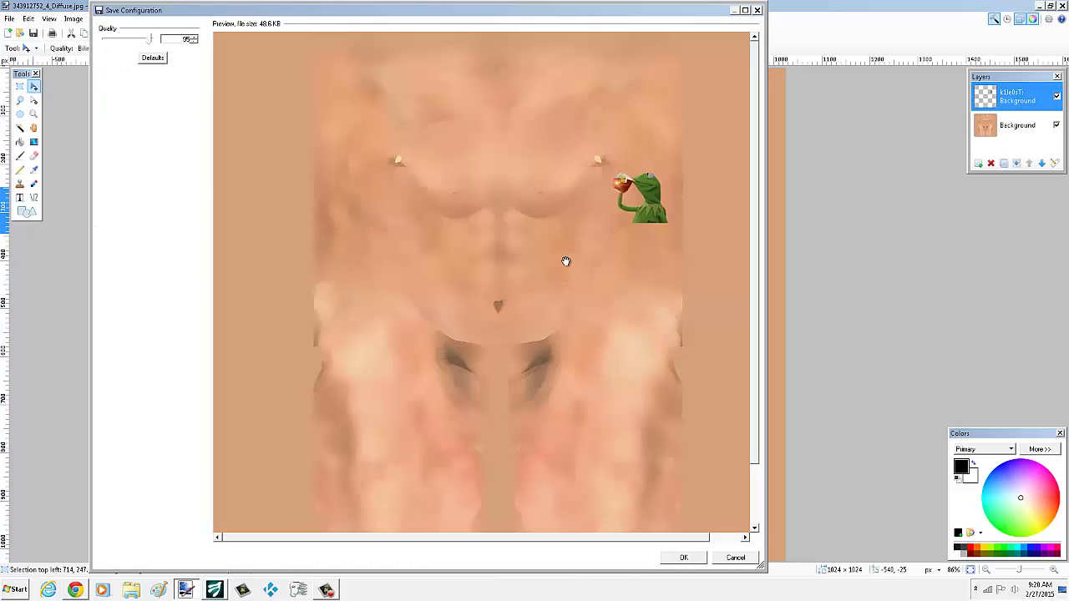
click(681, 558)
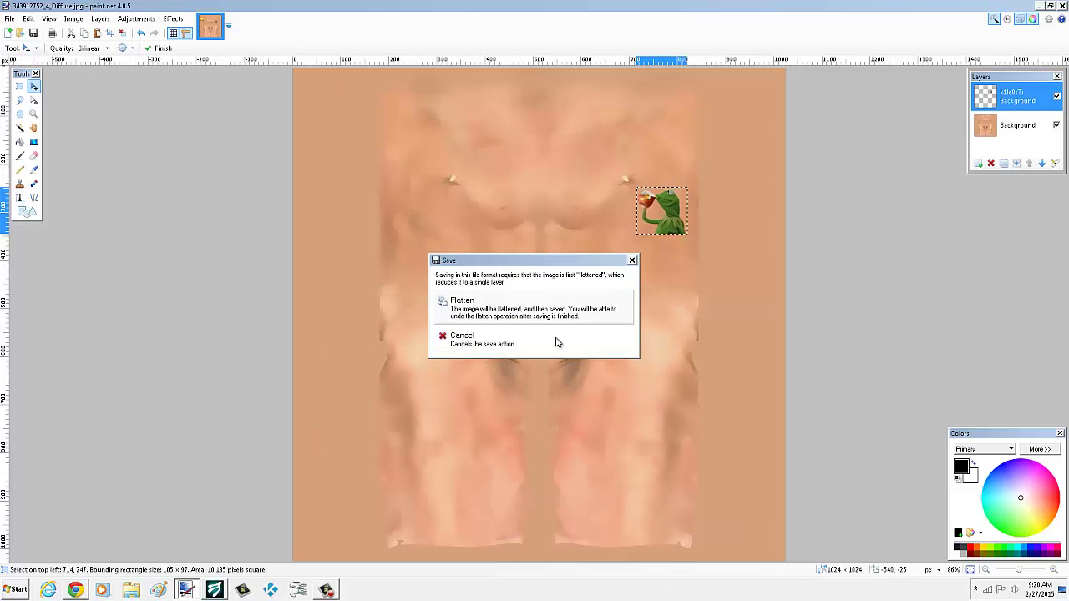
click(495, 316)
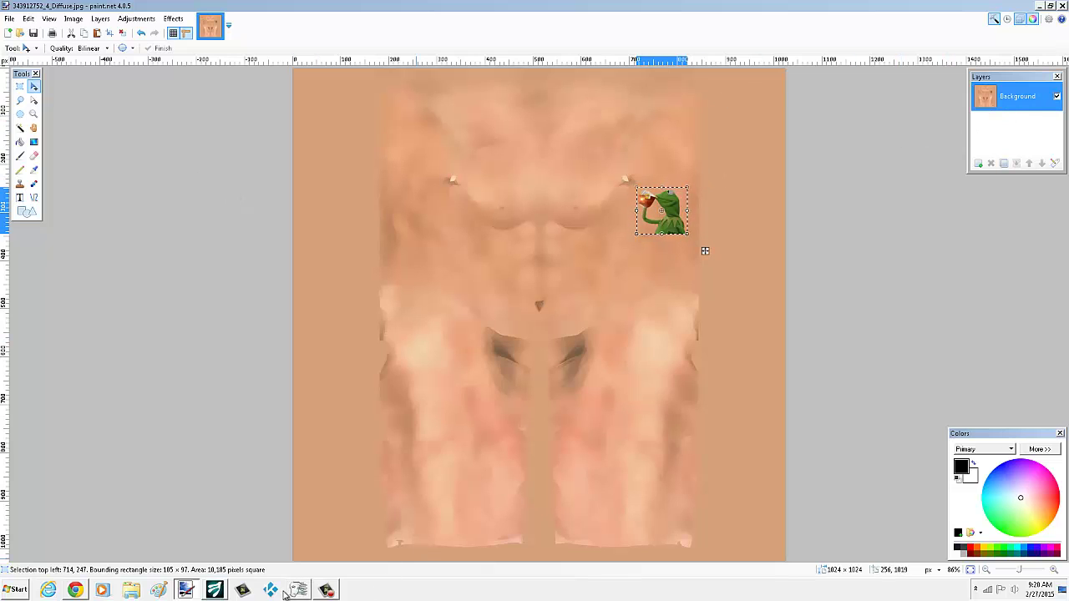
click(214, 591)
right_drag(613, 262, 286, 294)
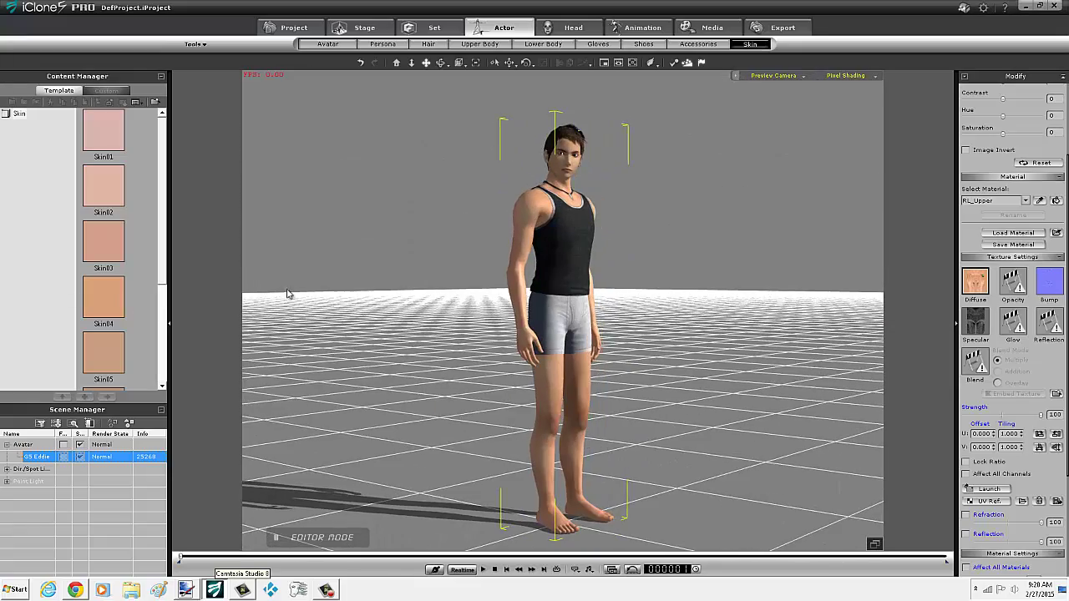
right_drag(630, 265, 608, 268)
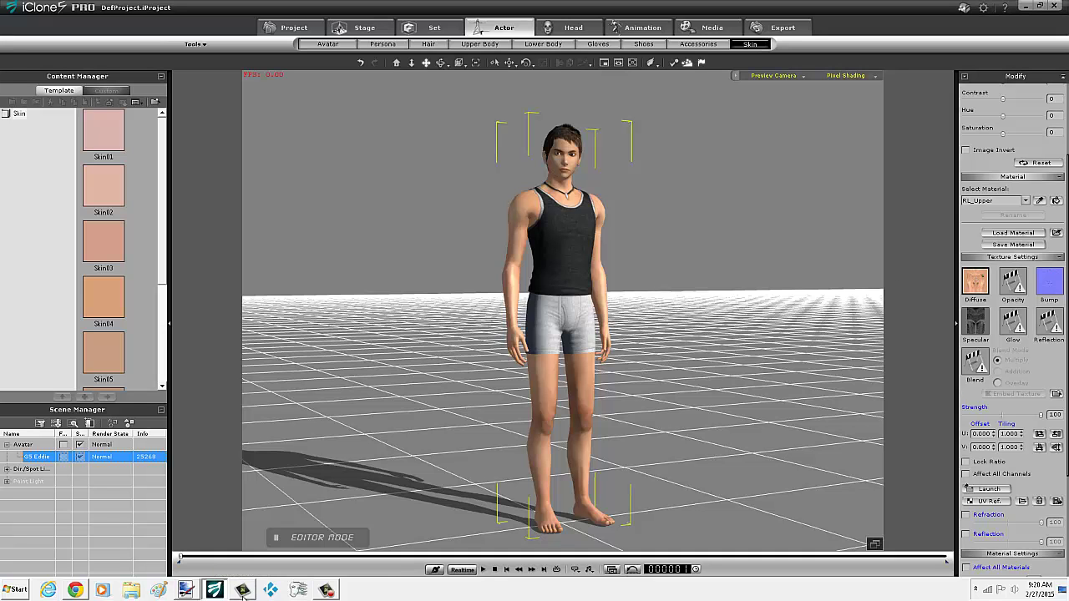
click(187, 590)
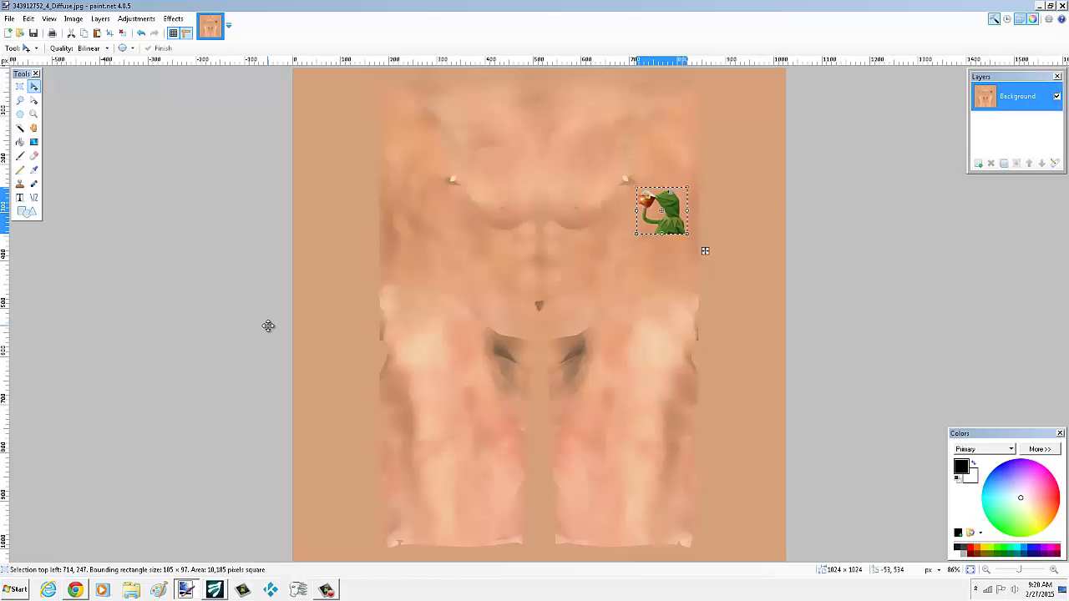
Restore the Kermit layer, move it further down, and re-save the flattened diffuse JPEG.
key(ctrl+shift+n)
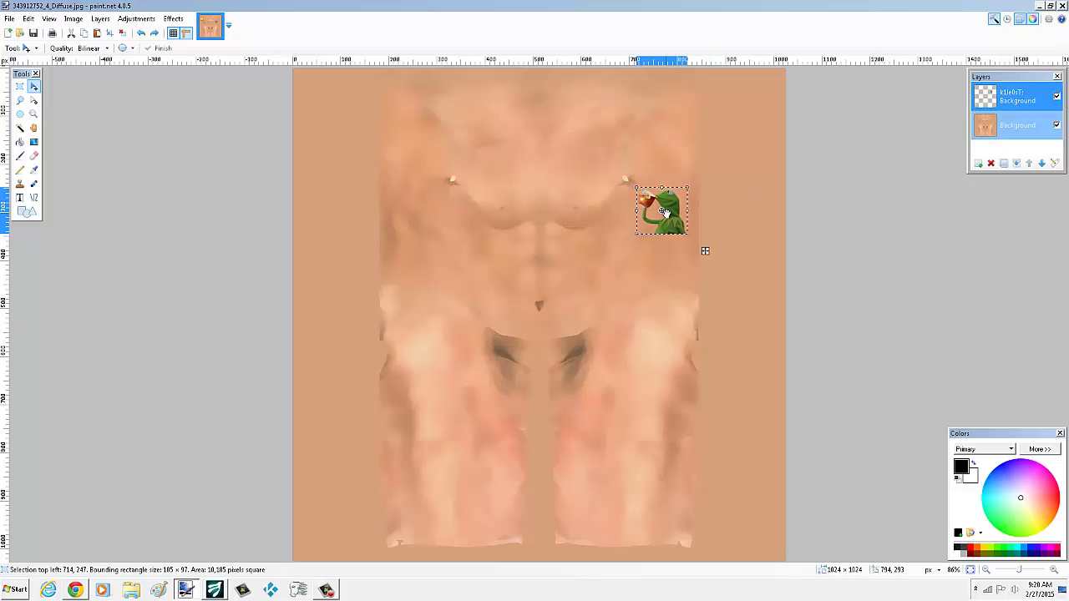
drag(675, 217, 658, 302)
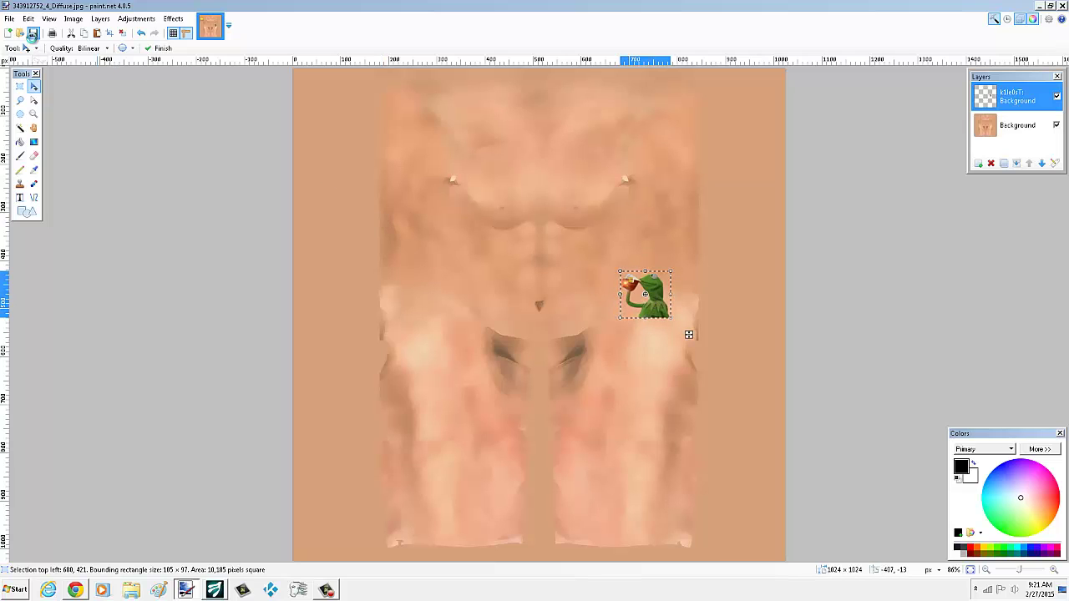
click(34, 33)
click(196, 251)
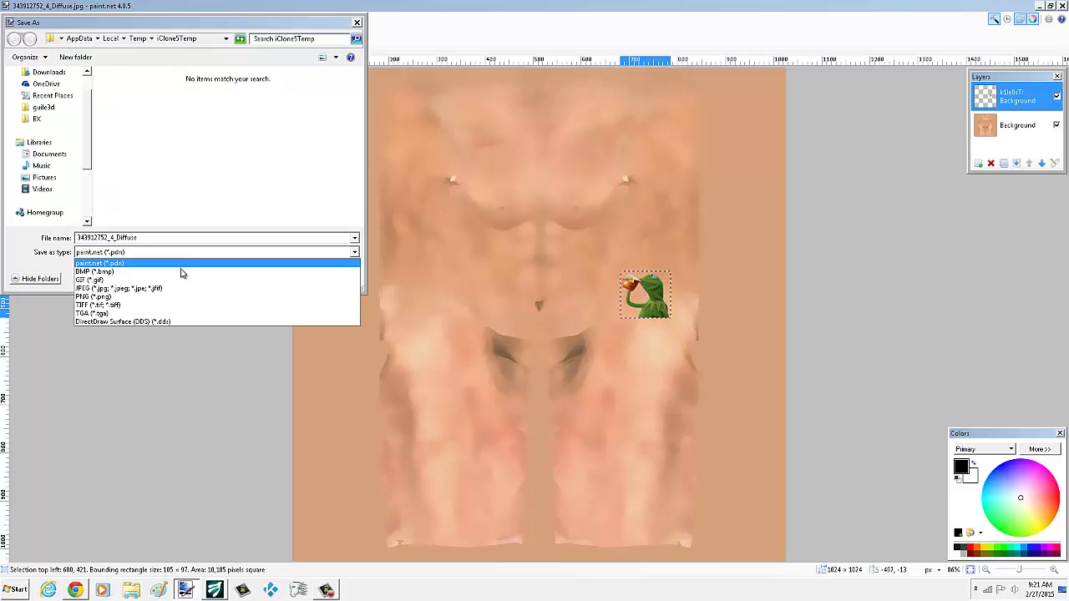
click(176, 289)
click(273, 277)
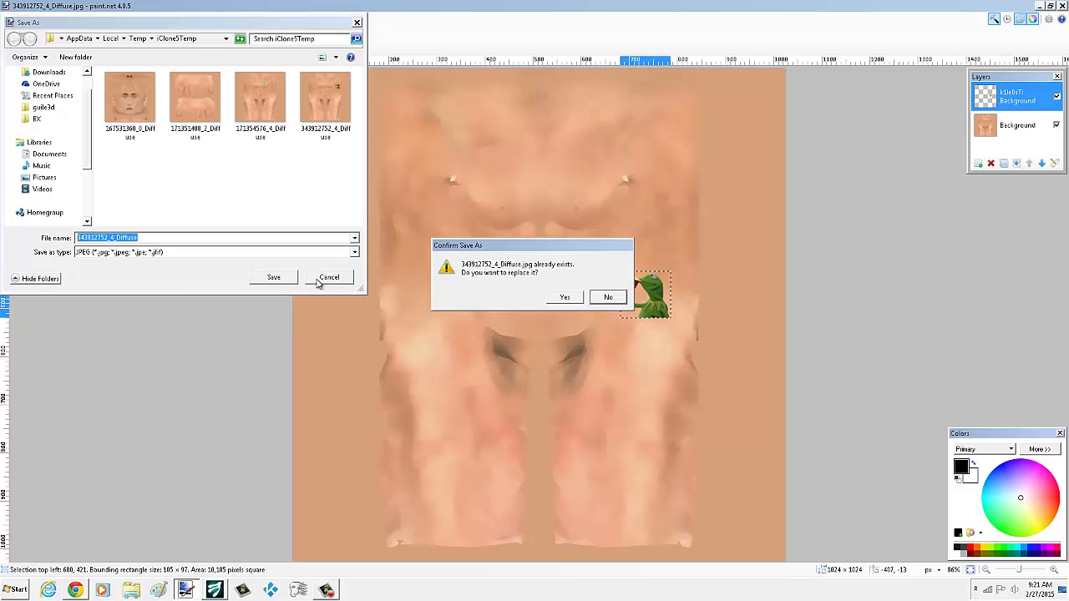
click(551, 298)
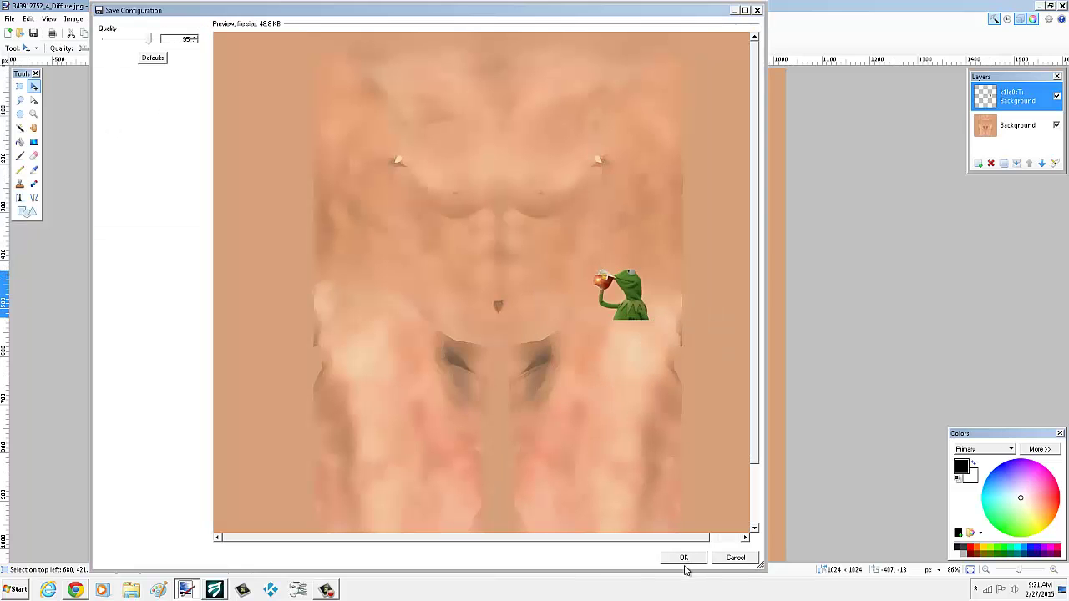
click(683, 560)
click(456, 327)
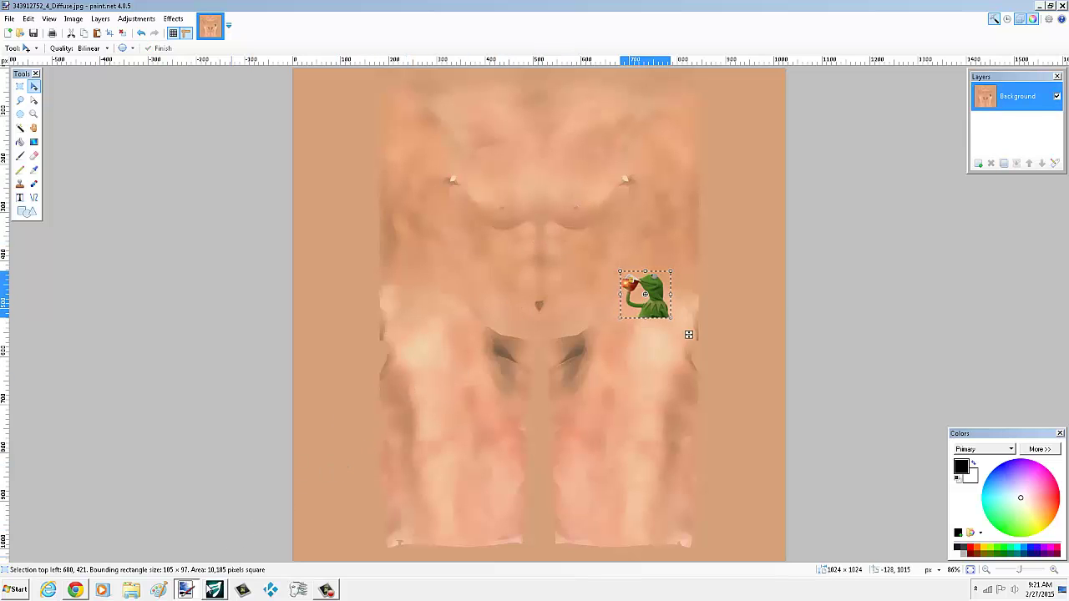
key(alt+Tab)
Restore the Kermit layer, move it lower, re-save the flattened JPEG, and check it in iClone.
key(ctrl+shift+v)
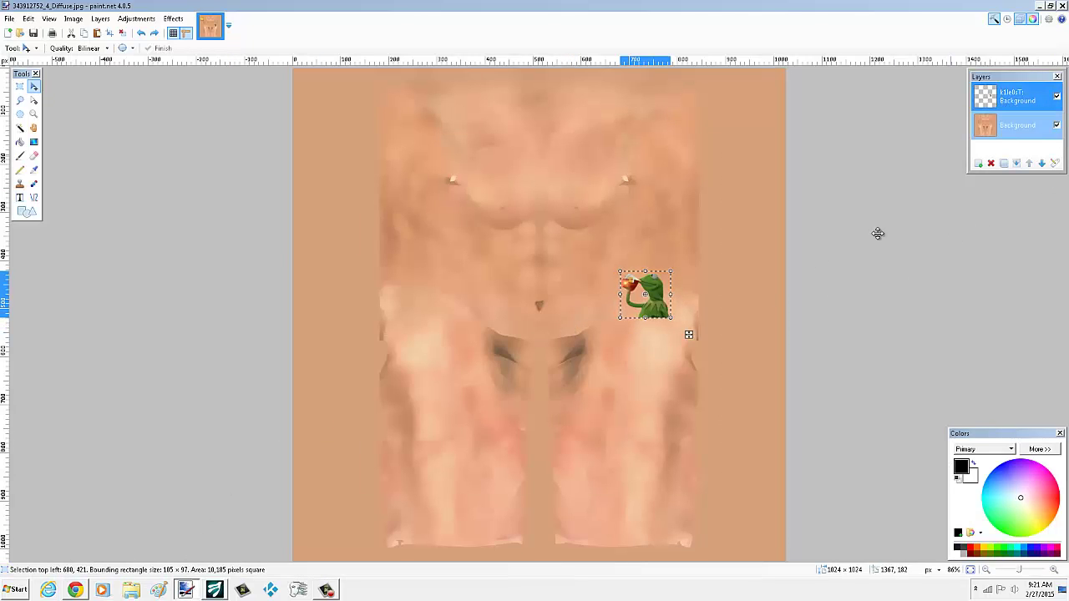
drag(651, 300, 647, 436)
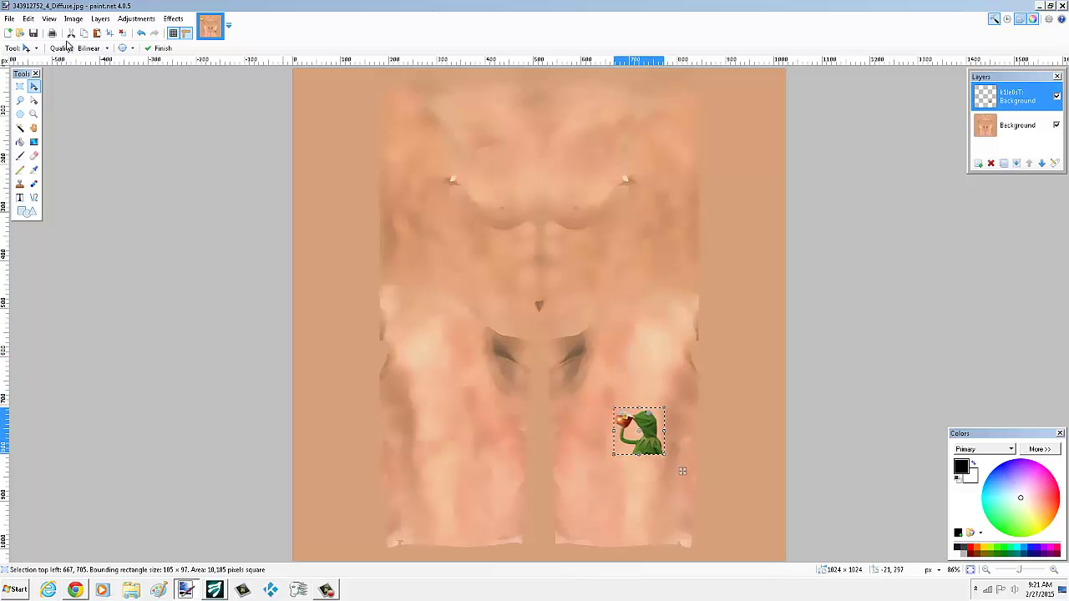
click(33, 34)
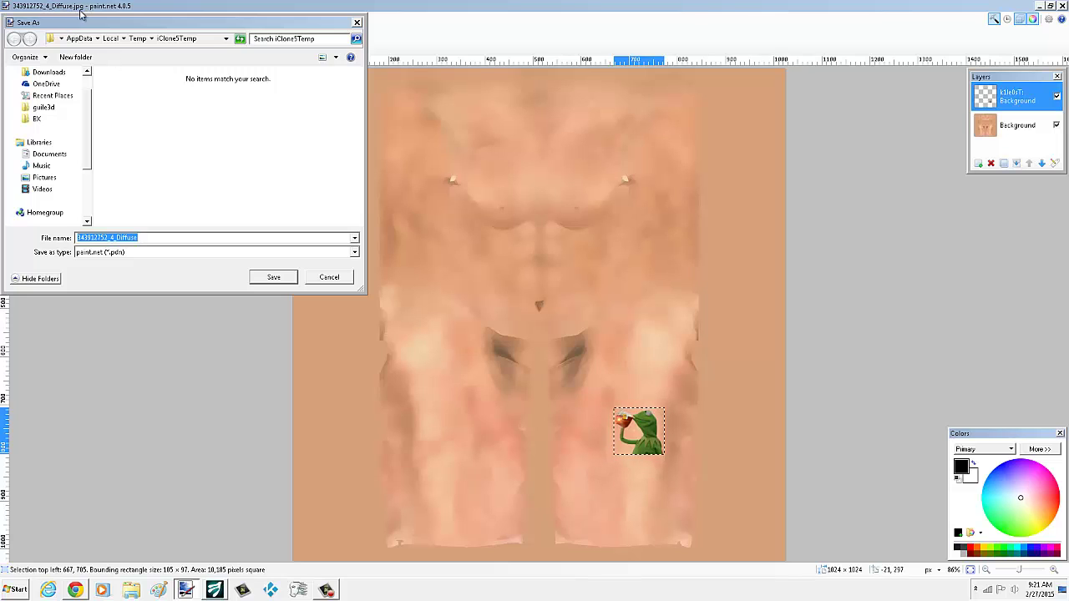
click(119, 254)
click(121, 287)
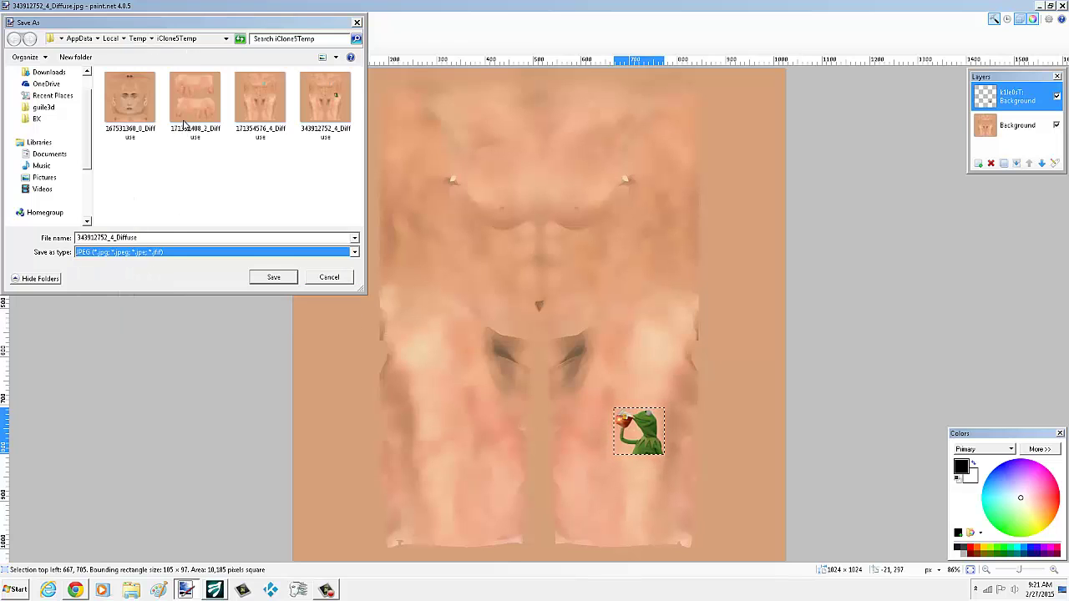
click(273, 278)
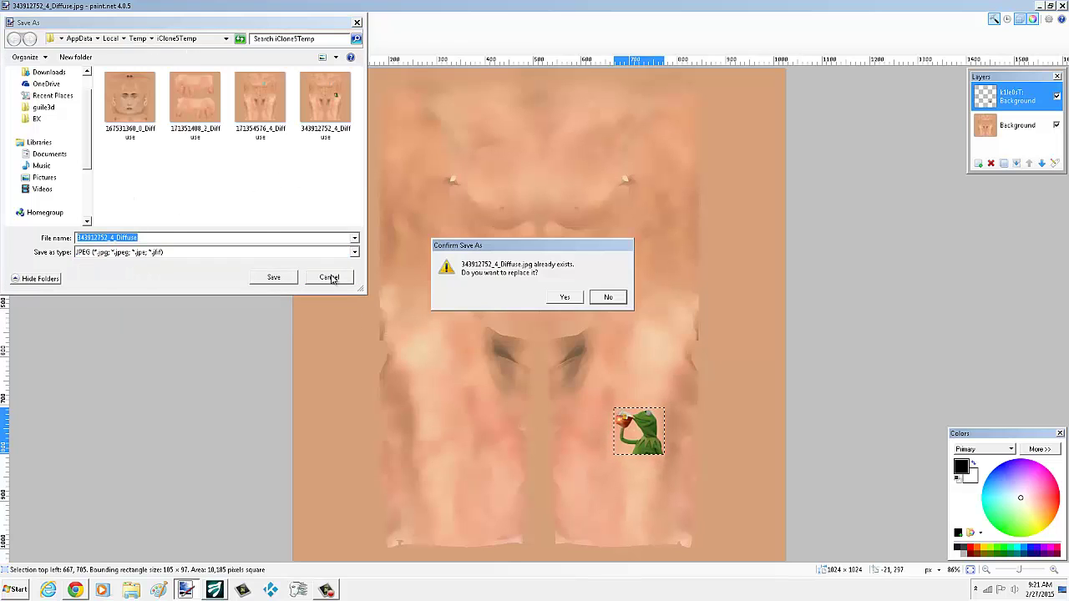
click(554, 296)
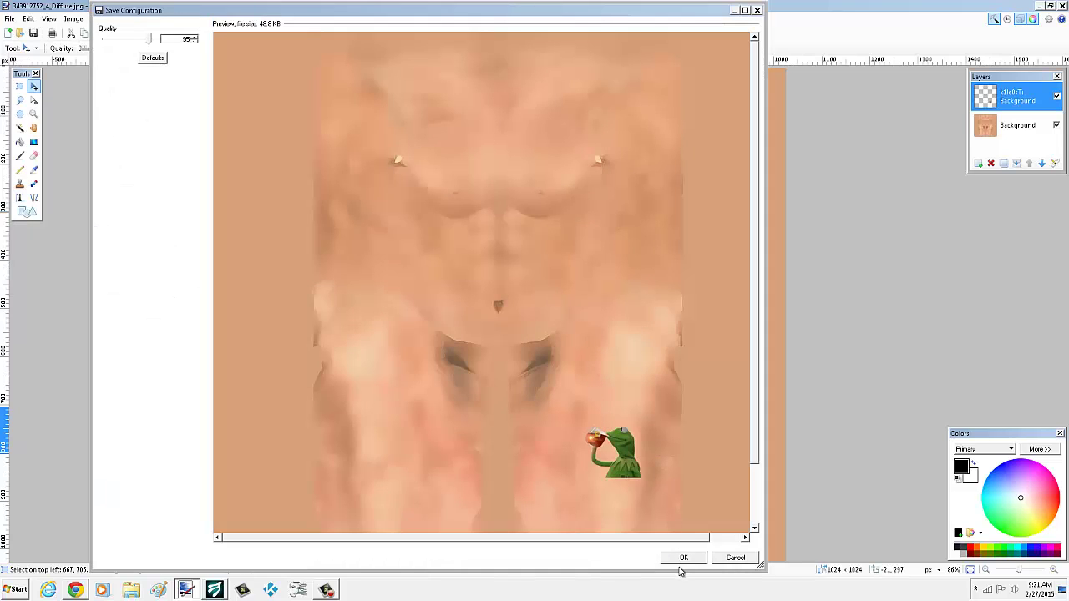
click(684, 560)
click(482, 321)
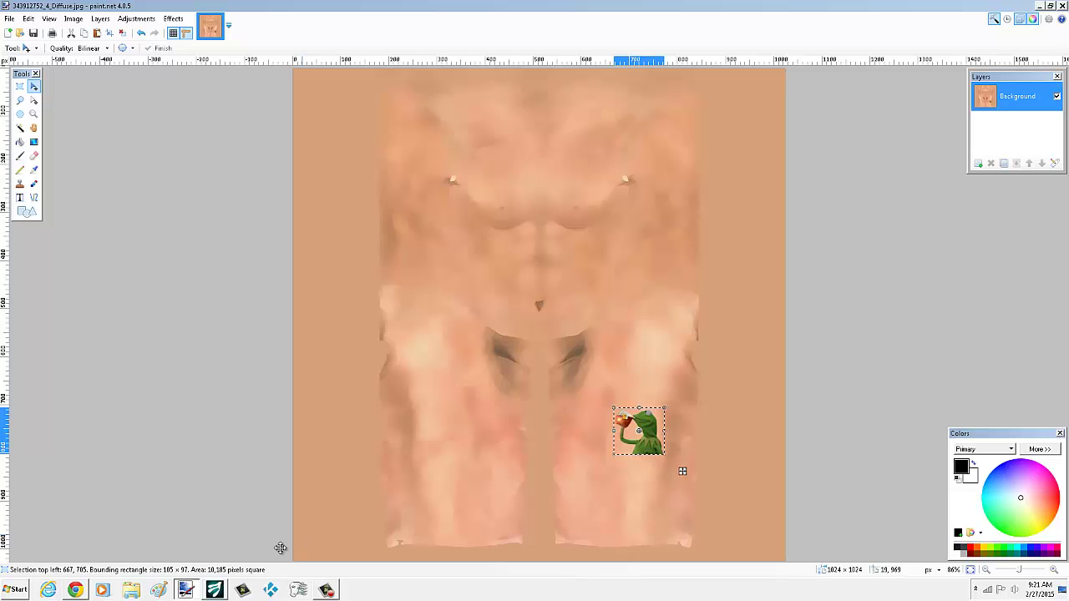
click(221, 590)
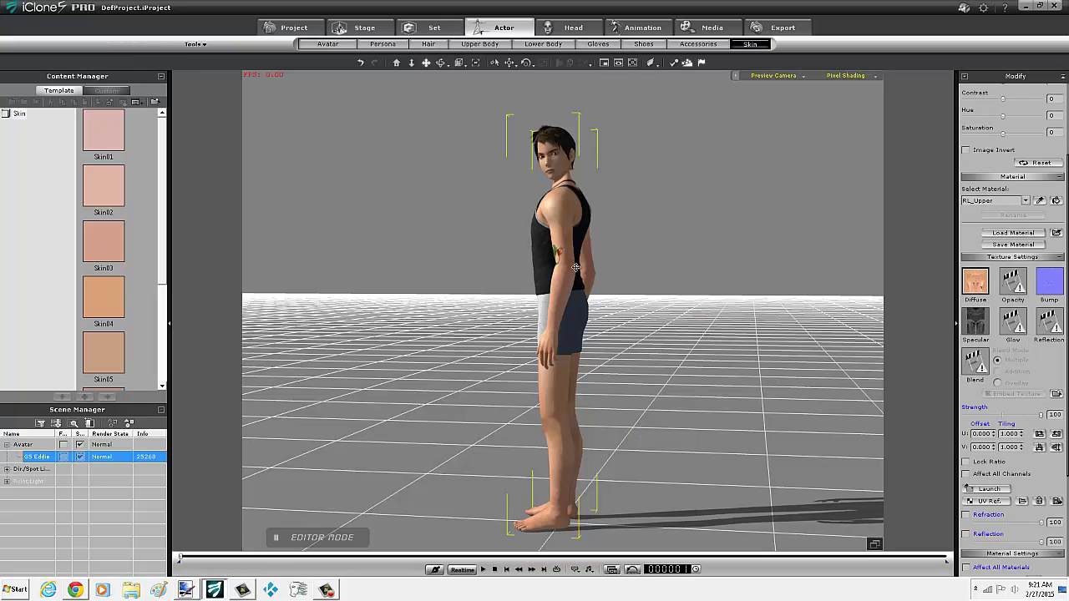
right_drag(575, 268, 945, 234)
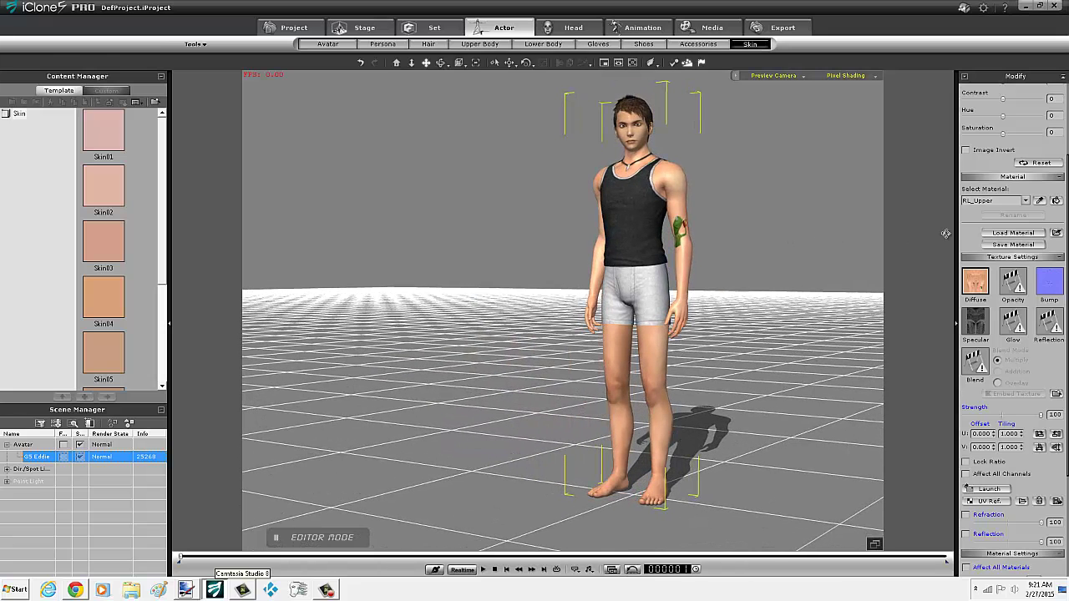
Undo the stray Background move and shift Kermit up and right to 719, 582.
click(185, 590)
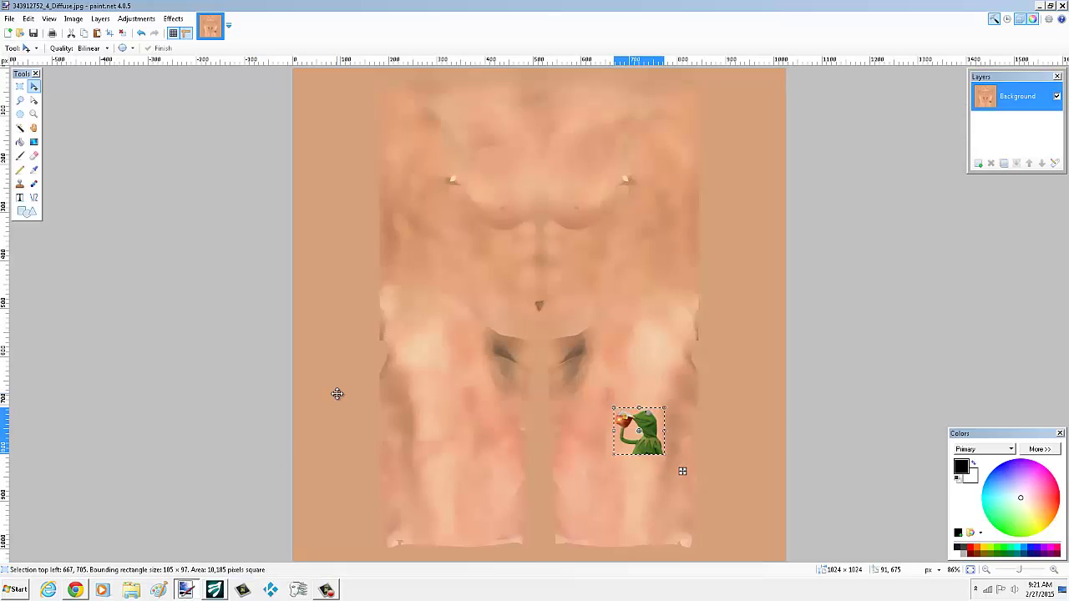
click(981, 117)
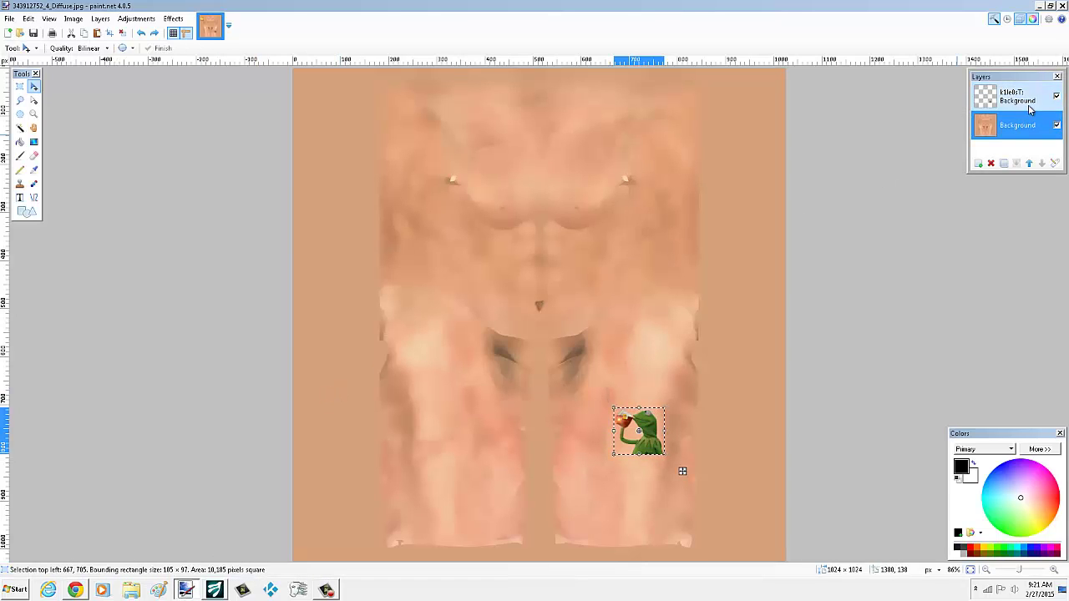
drag(647, 434, 657, 358)
key(ctrl+z)
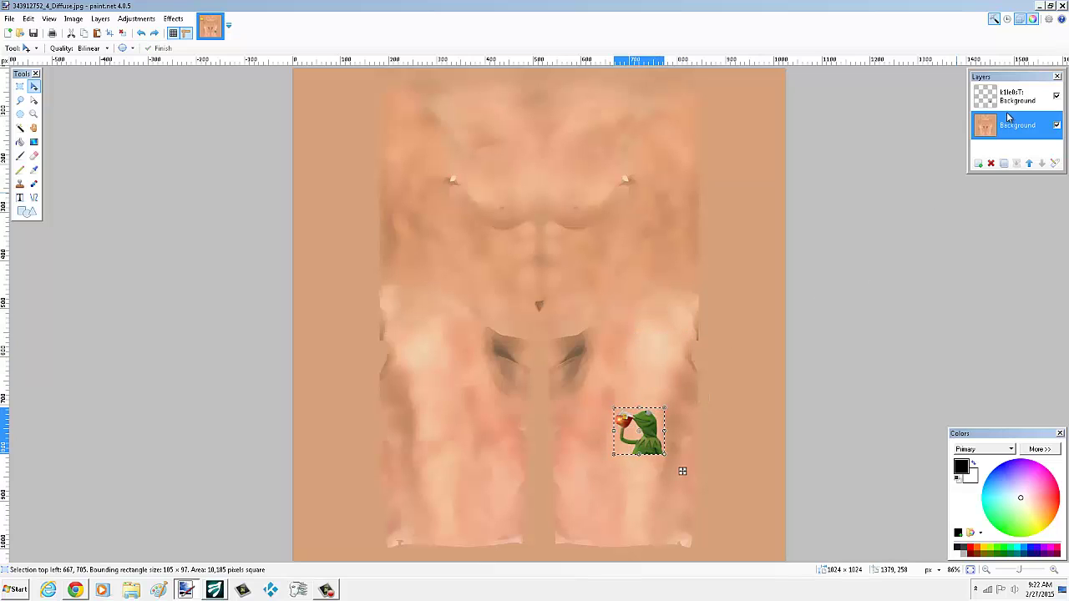
key(ctrl+z)
right_drag(648, 423, 652, 425)
drag(652, 424, 679, 361)
Overwrite the diffuse file as a flattened JPEG.
click(33, 30)
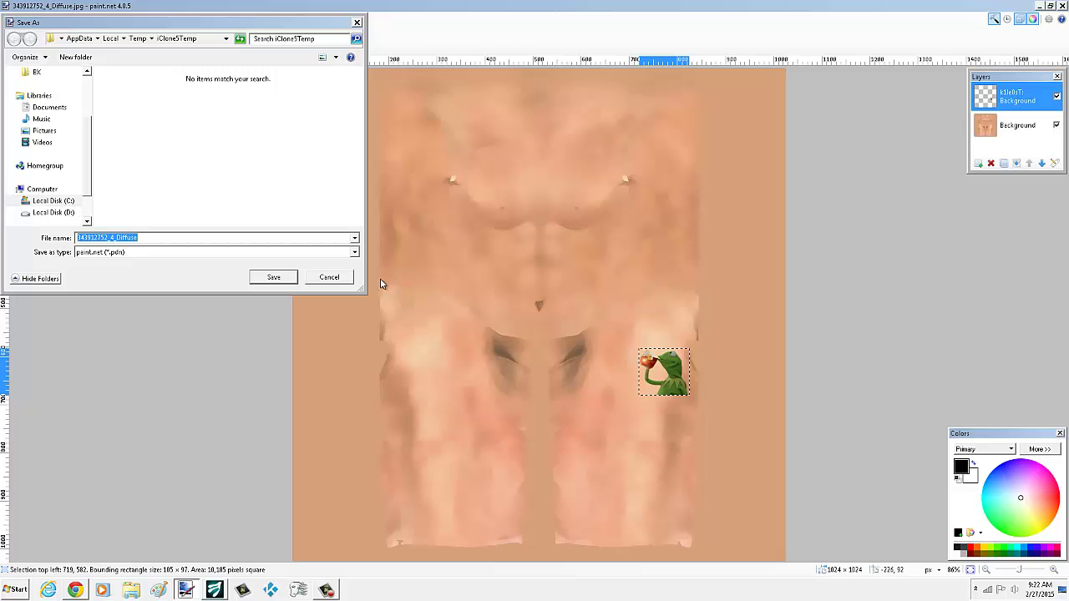
click(121, 252)
click(121, 288)
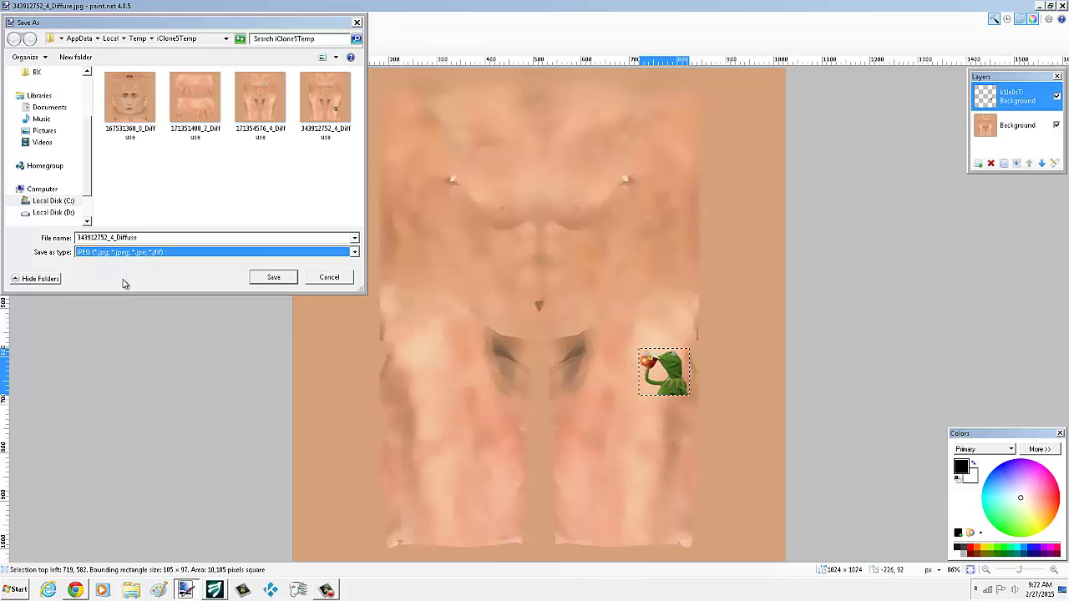
click(274, 277)
click(565, 297)
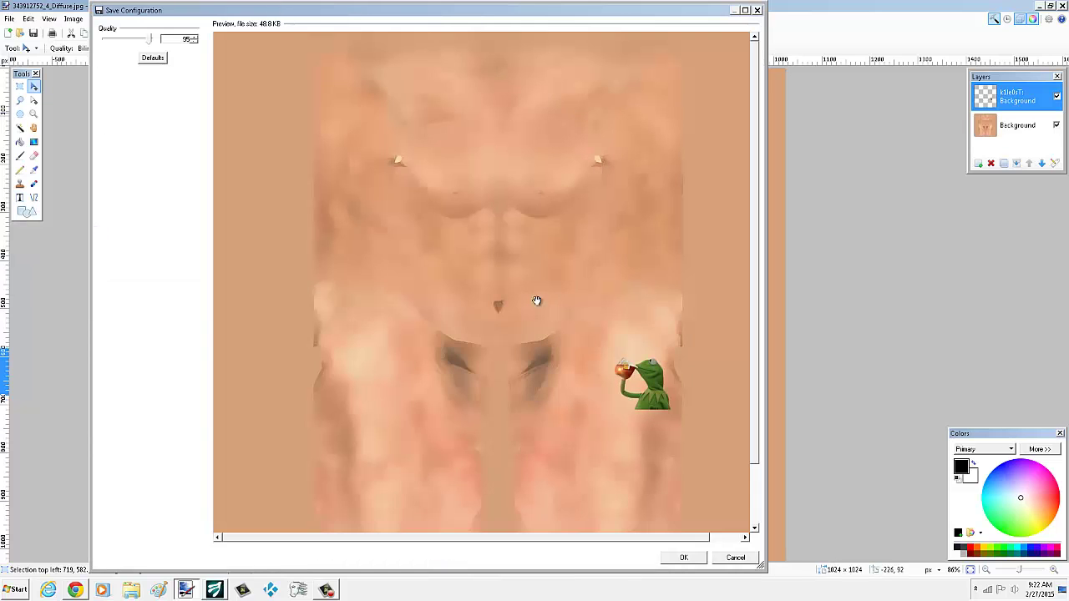
click(678, 557)
click(501, 304)
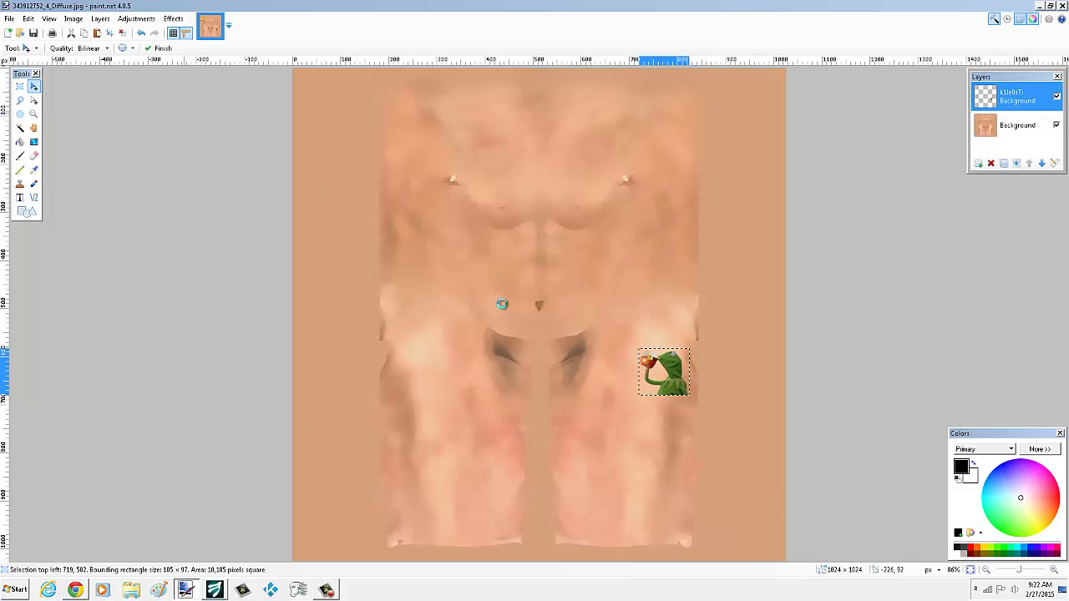
Orbit the avatar in iClone to review the tattoo on the upper arm.
click(219, 588)
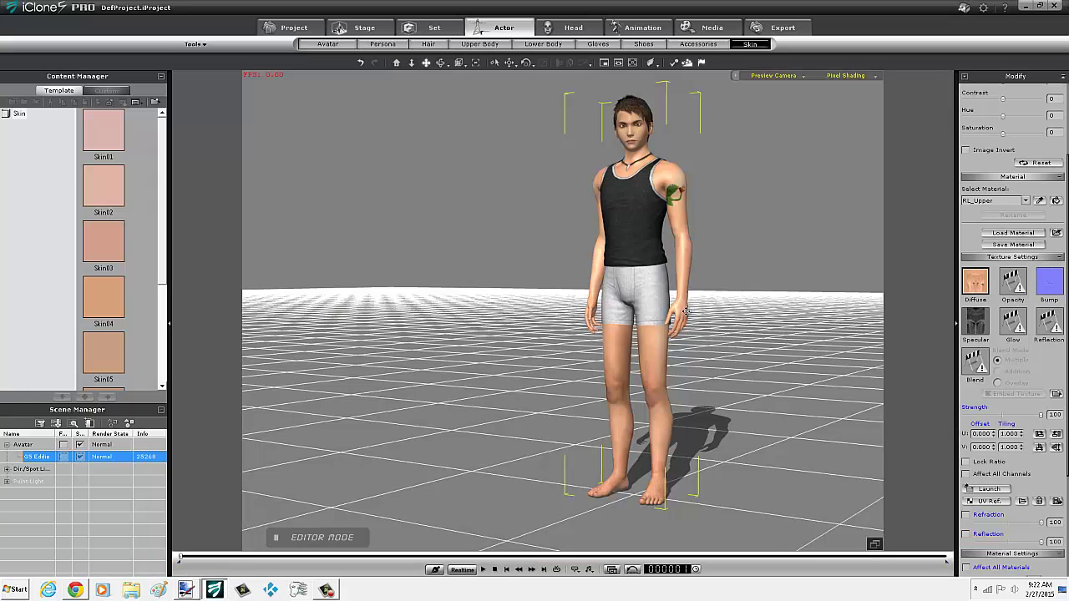
right_drag(685, 311, 363, 344)
right_drag(576, 292, 837, 272)
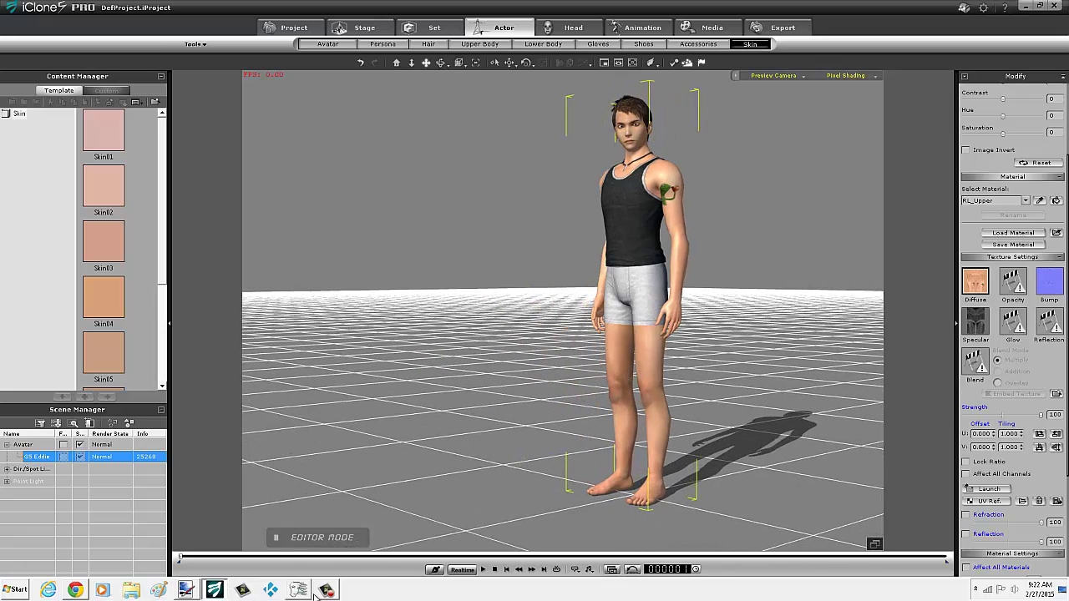
Undo the mistaken move, restore the Kermit layer, and nudge Kermit right to 743, 581.
click(186, 589)
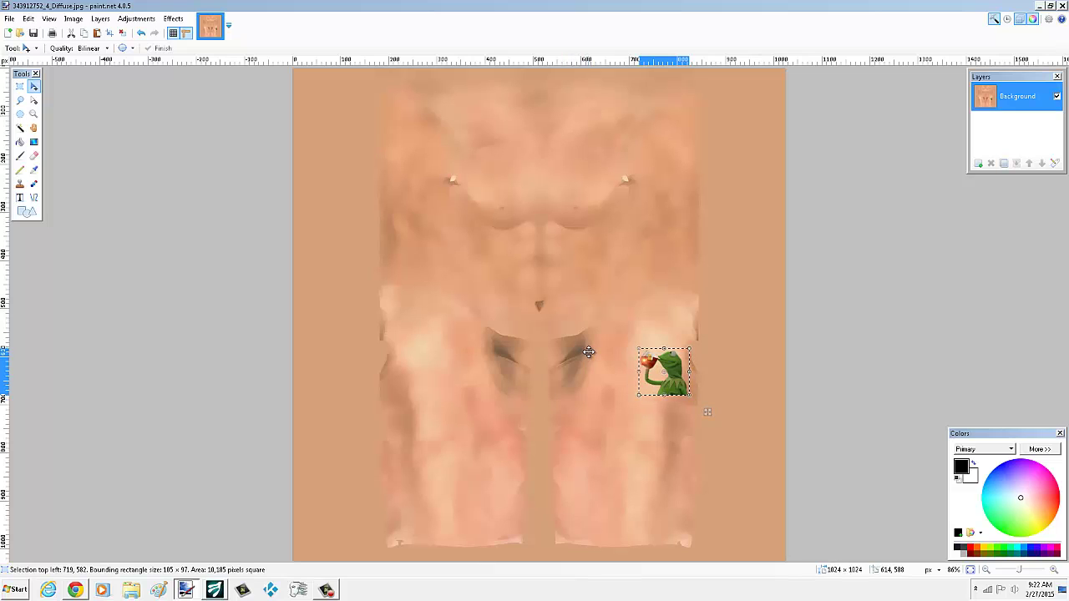
drag(701, 410, 695, 410)
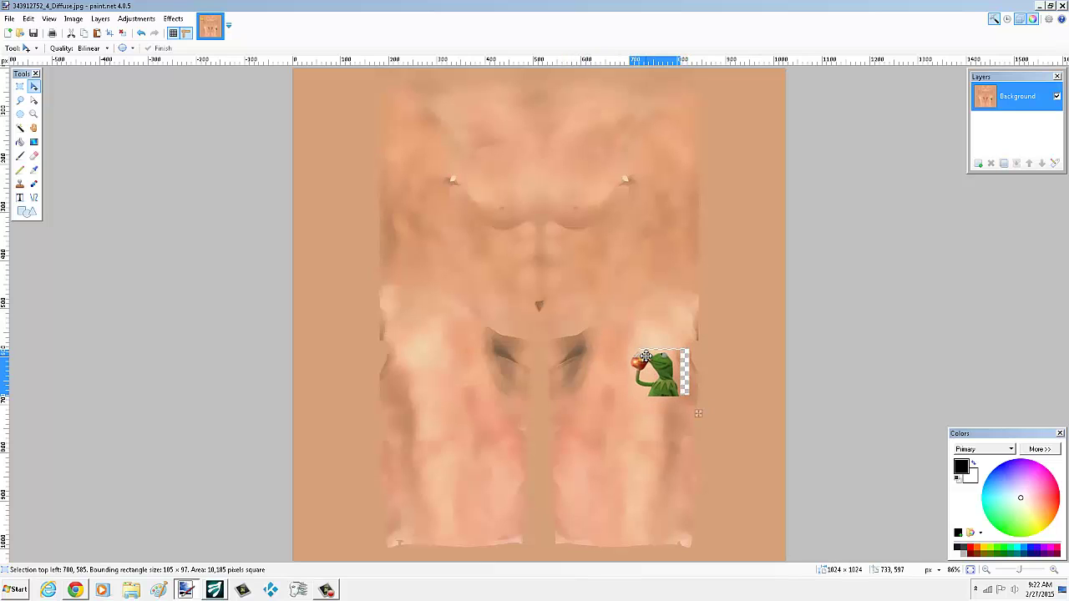
key(ctrl+z)
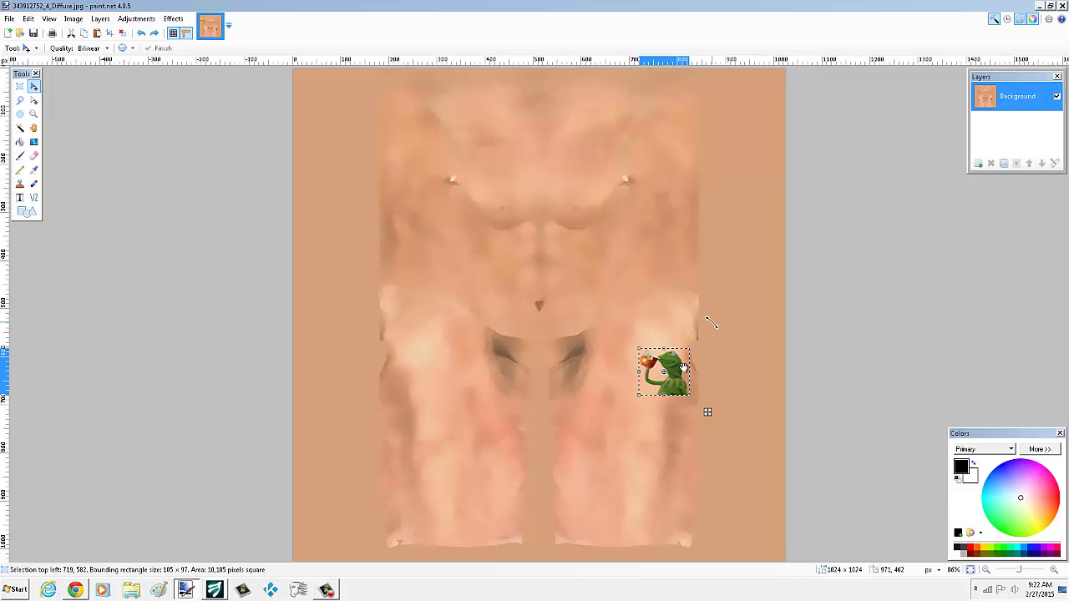
key(ctrl+shift+n)
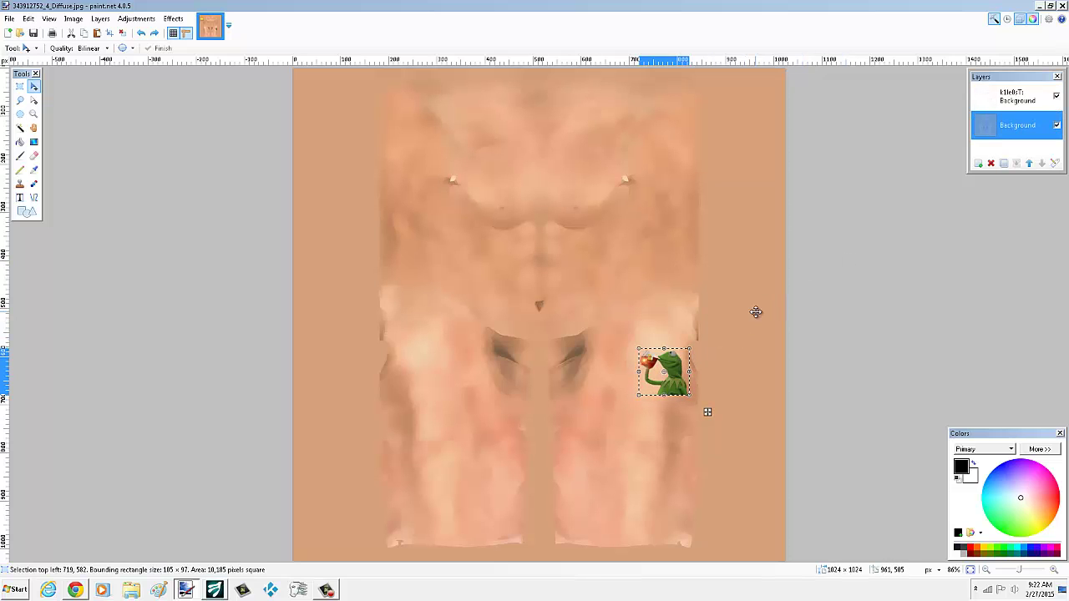
click(1017, 96)
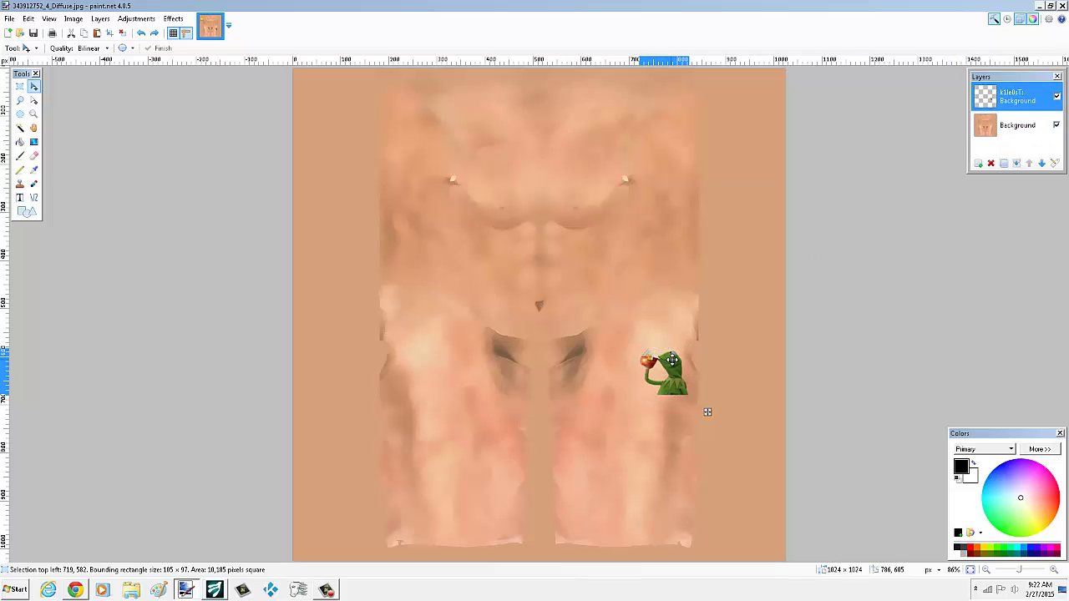
drag(672, 359, 683, 359)
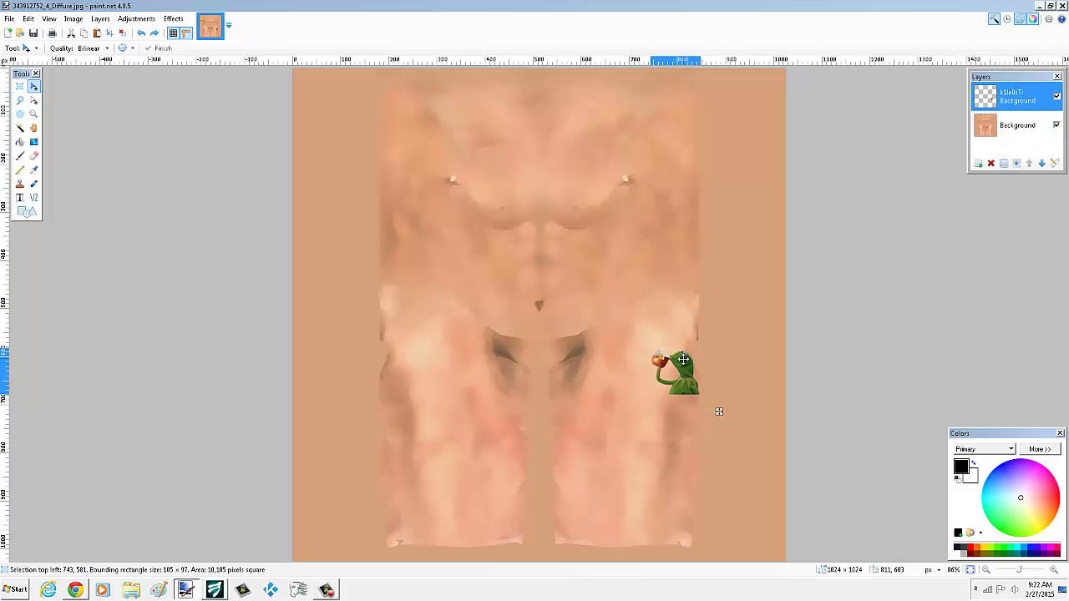
Save over the diffuse file as a flattened JPEG.
key(ctrl+shift+s)
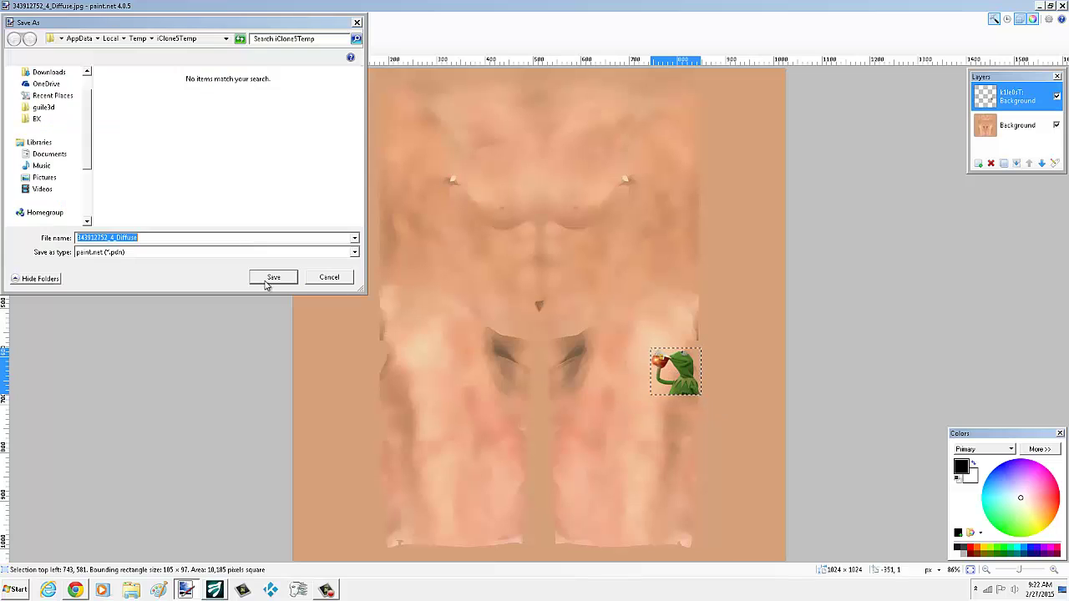
click(205, 254)
click(200, 287)
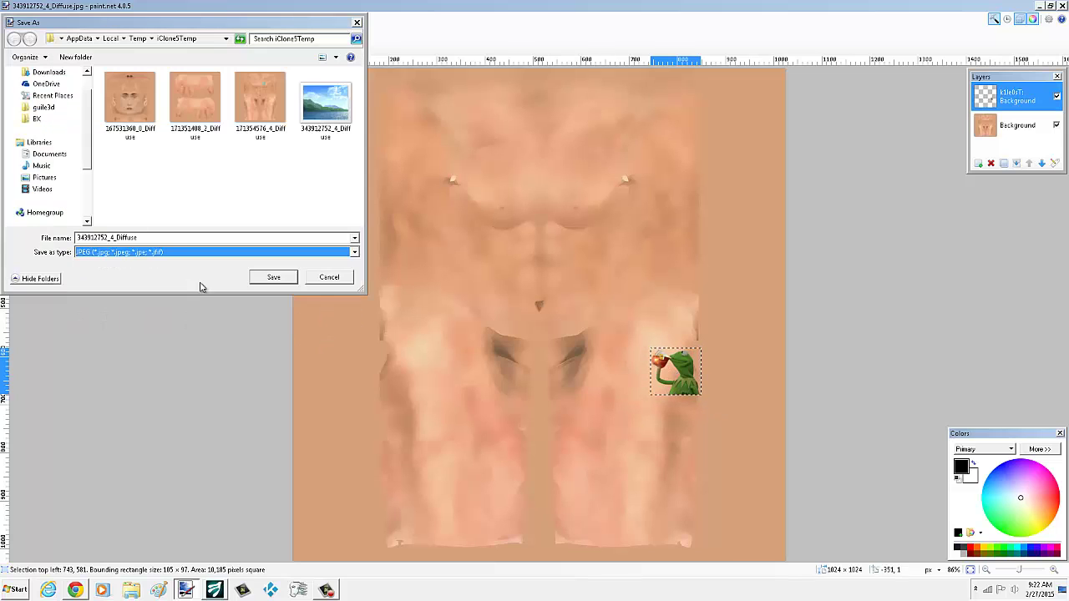
click(273, 277)
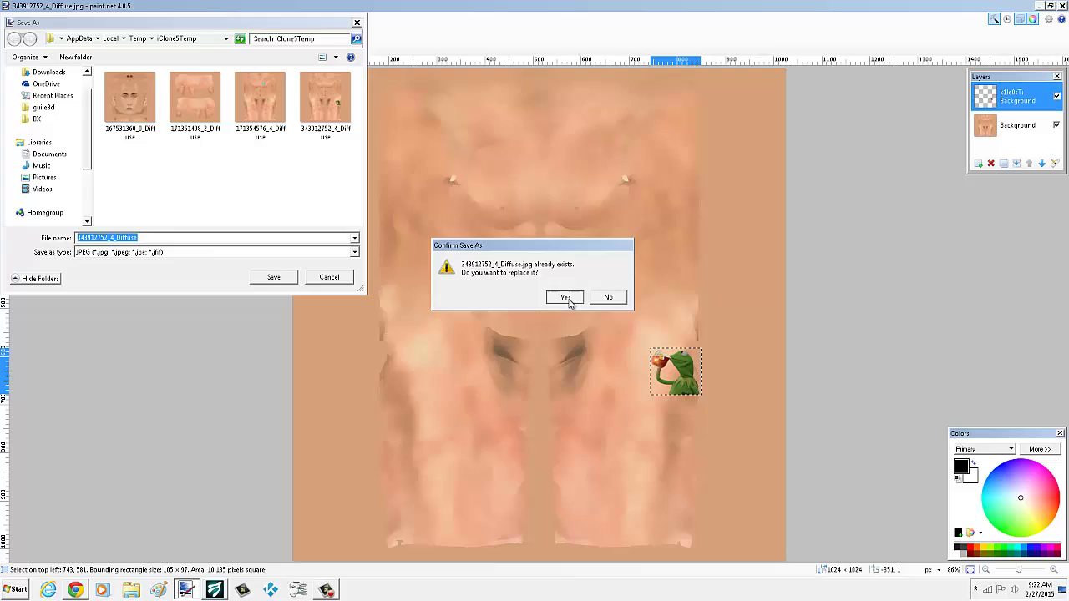
click(566, 298)
click(682, 557)
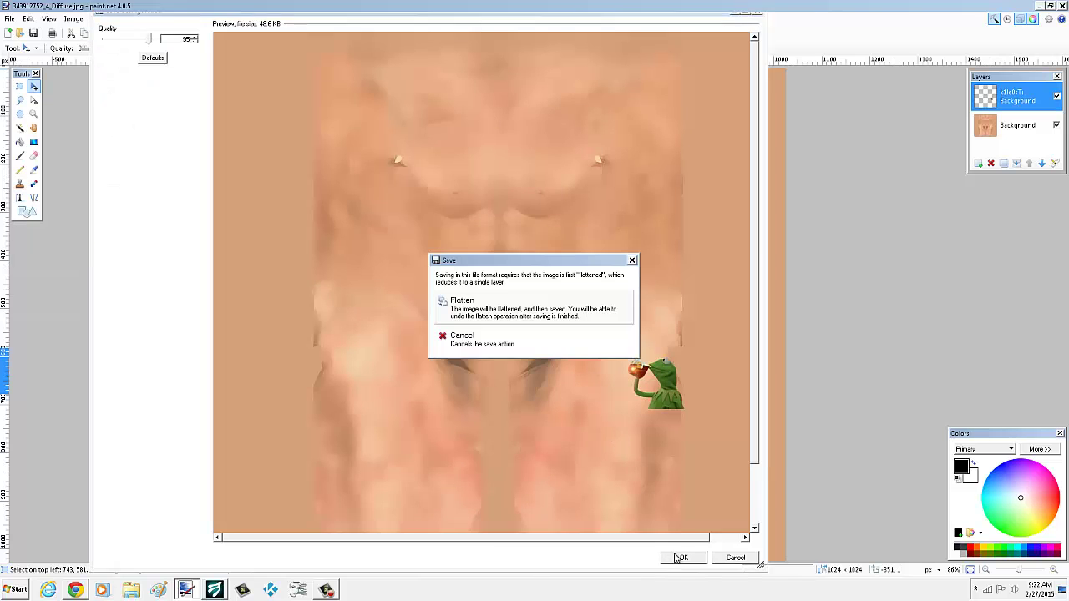
click(517, 323)
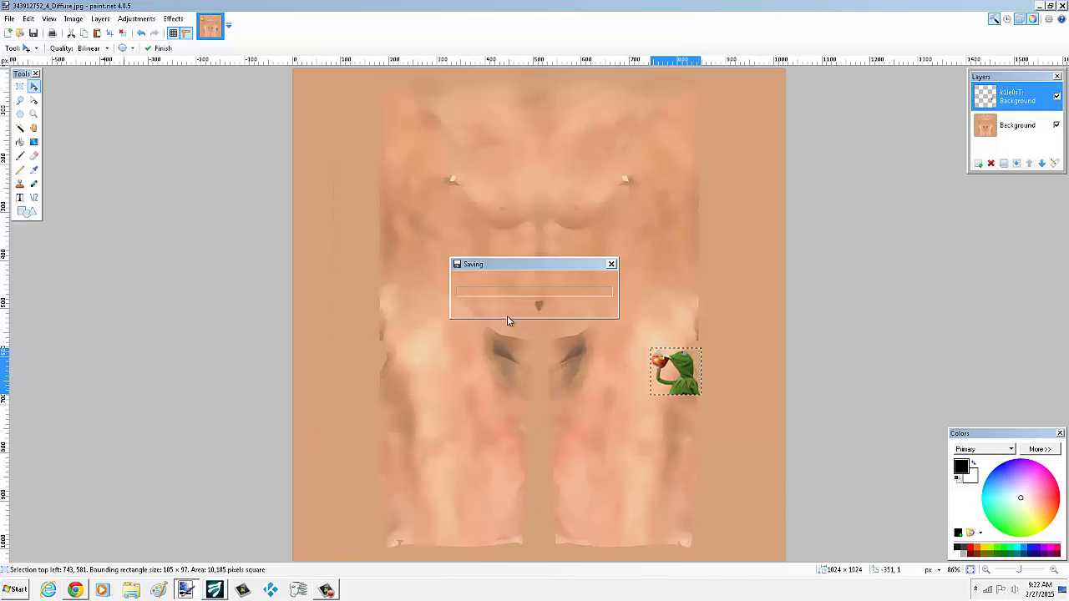
Orbit the iClone avatar to view the Kermit tattoo on the arm, then return to paint.net.
click(219, 591)
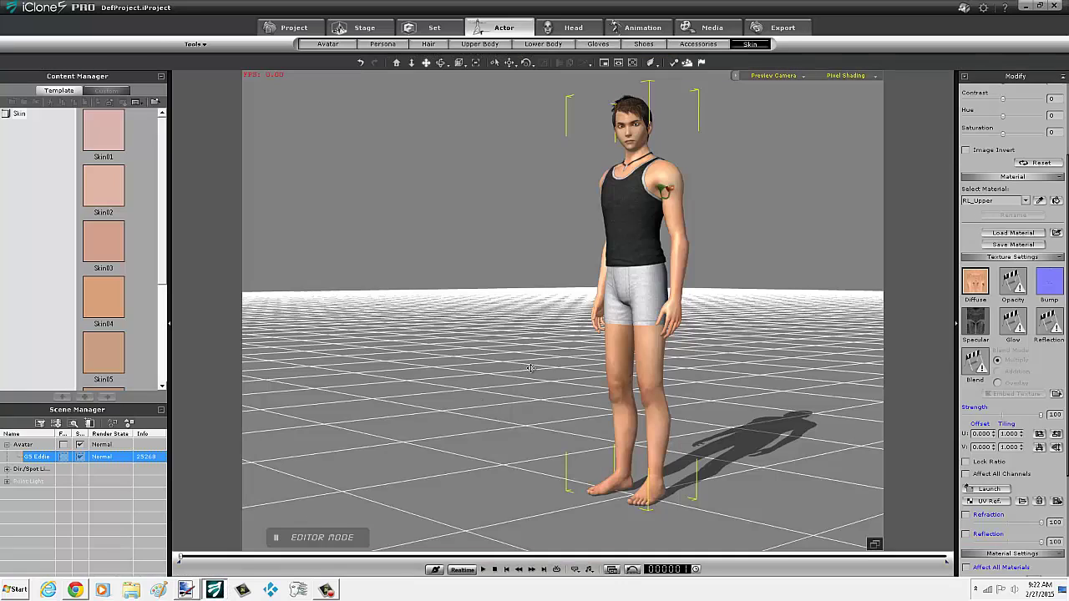
right_drag(602, 287, 693, 205)
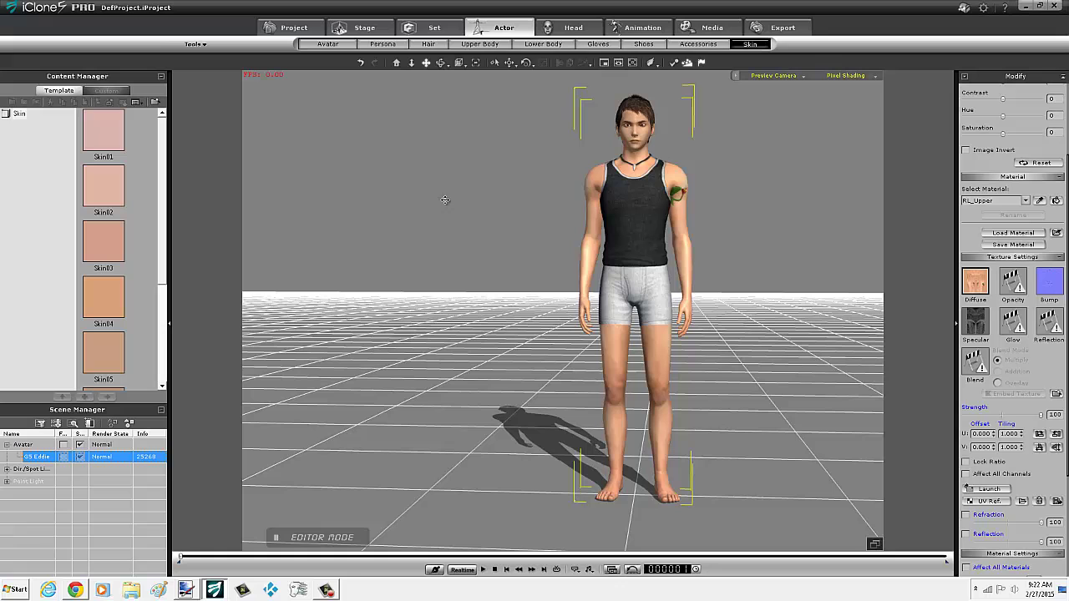
right_drag(519, 373, 250, 467)
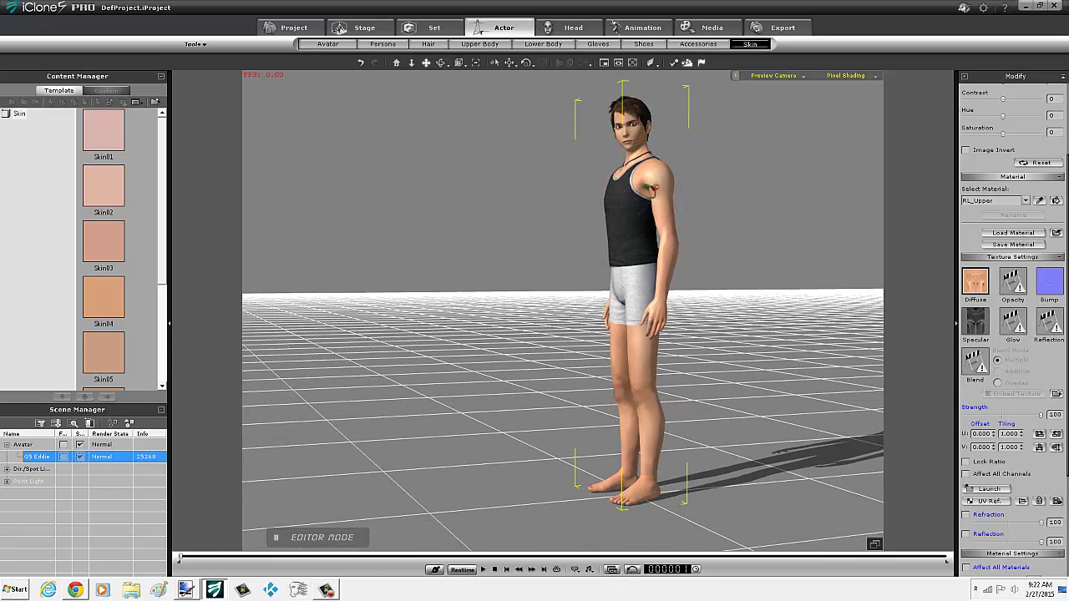
click(186, 589)
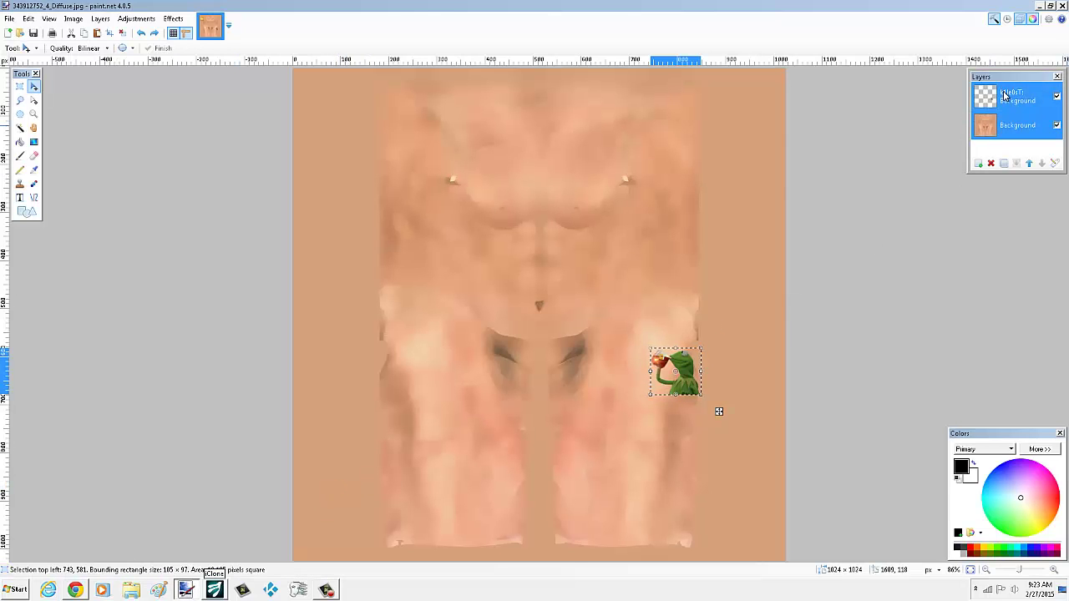
Move Kermit left to 653, 582 and overwrite 343912752_4_Diffuse.jpg as a flattened JPEG.
drag(684, 366, 640, 367)
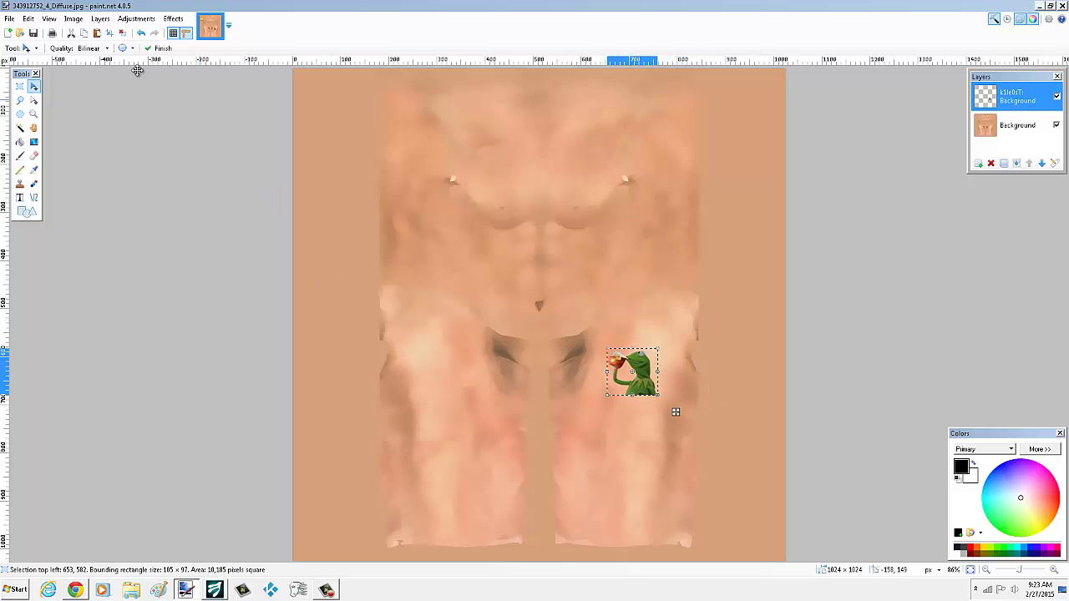
click(30, 35)
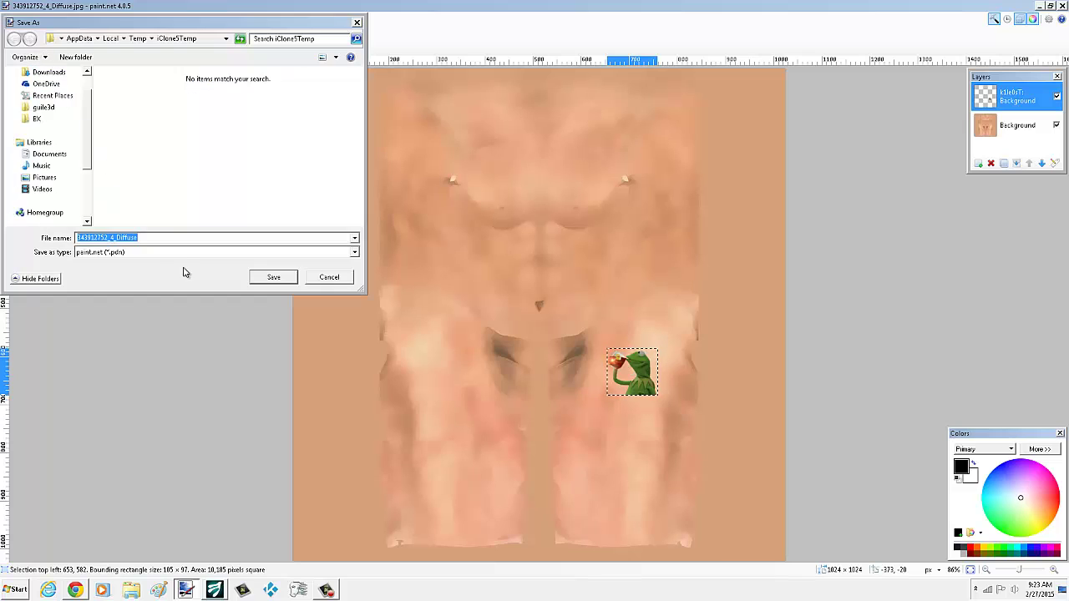
click(136, 252)
click(129, 262)
click(129, 252)
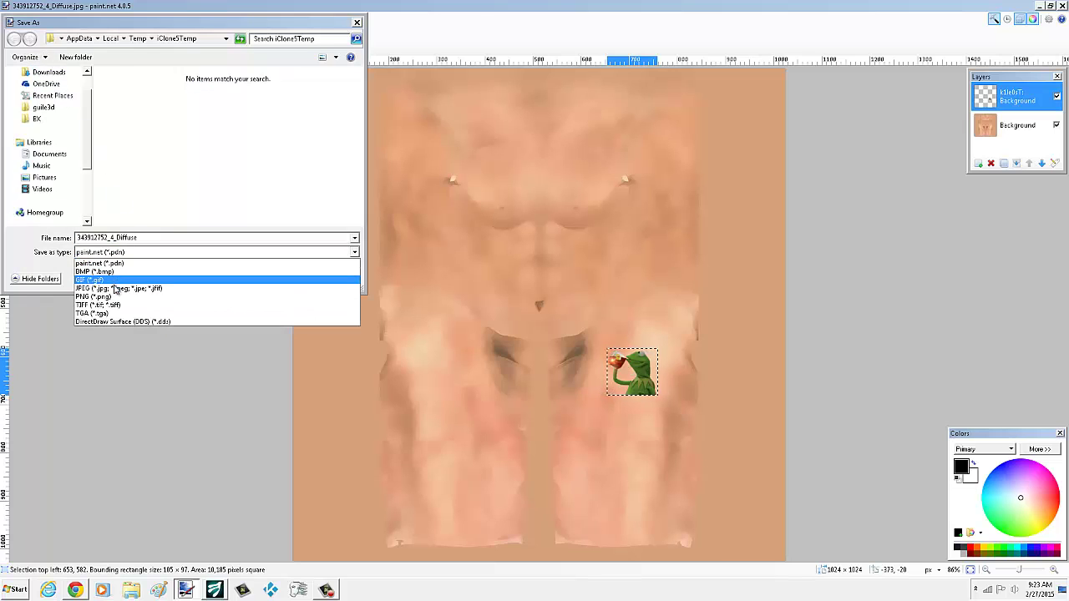
click(146, 279)
click(272, 278)
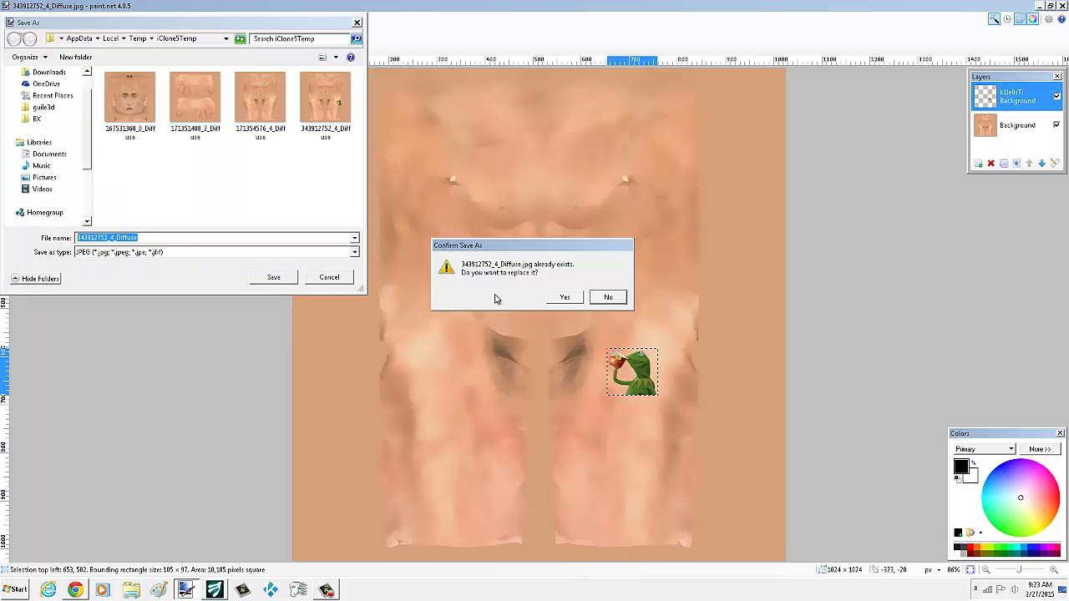
click(565, 298)
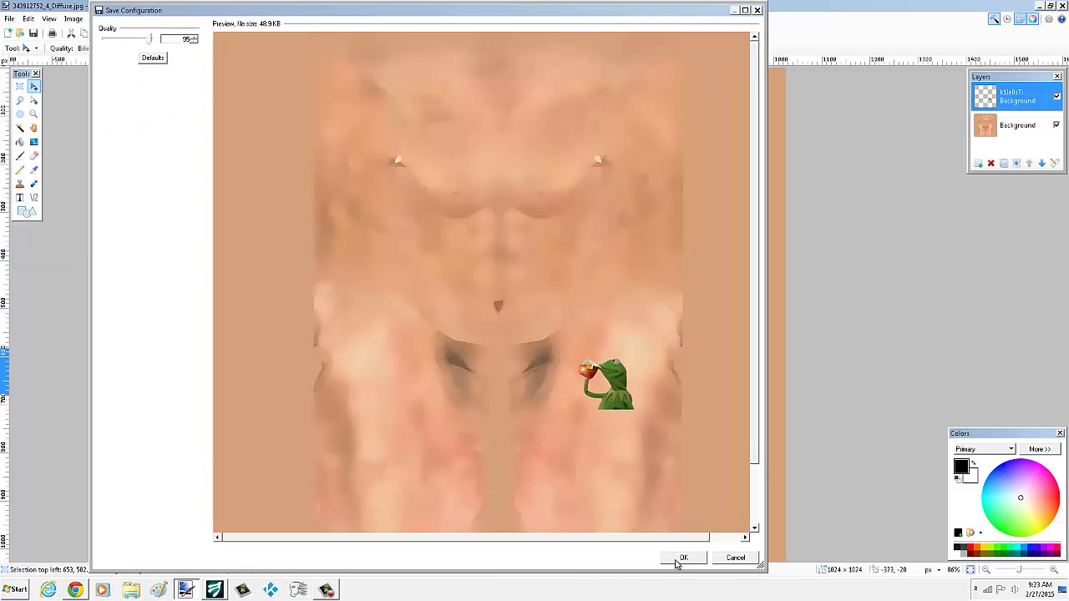
click(681, 558)
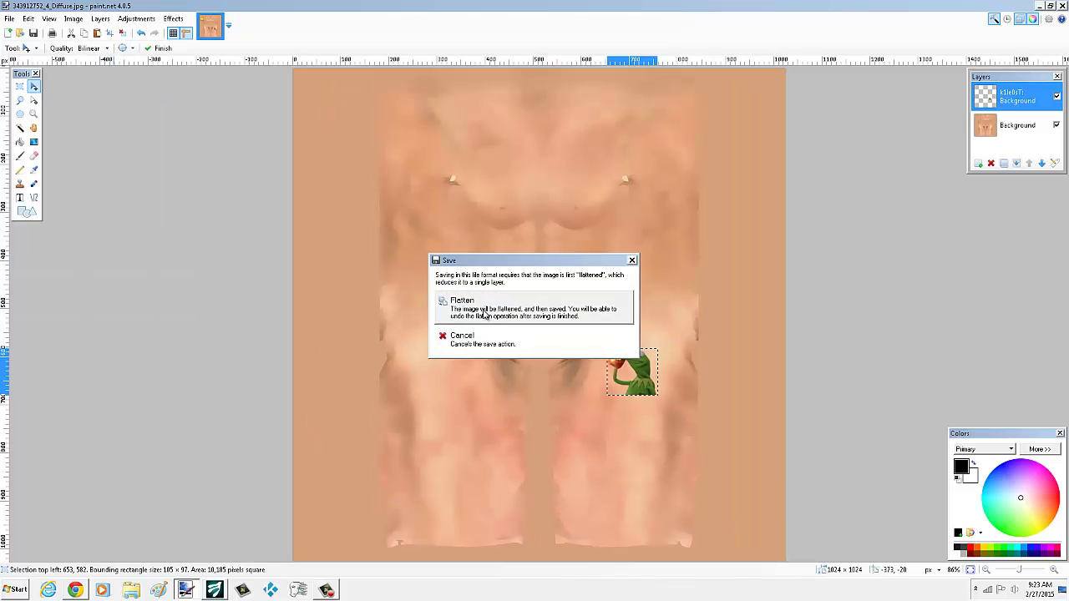
click(485, 314)
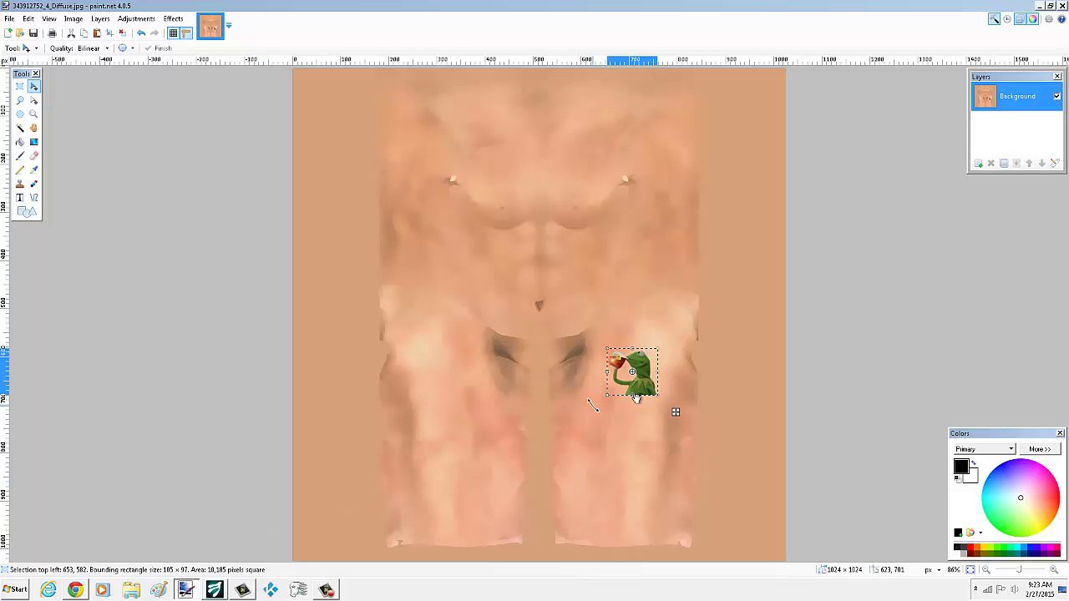
Orbit the iClone avatar to inspect the arm tattoo, then undo the flatten in Paint.NET.
click(242, 589)
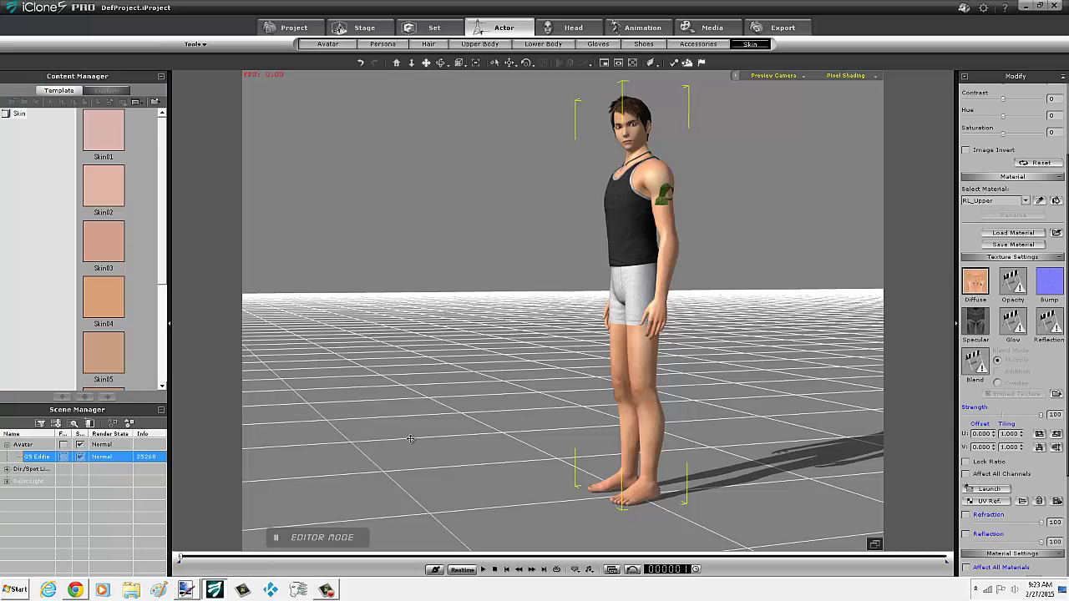
right_drag(706, 224, 465, 244)
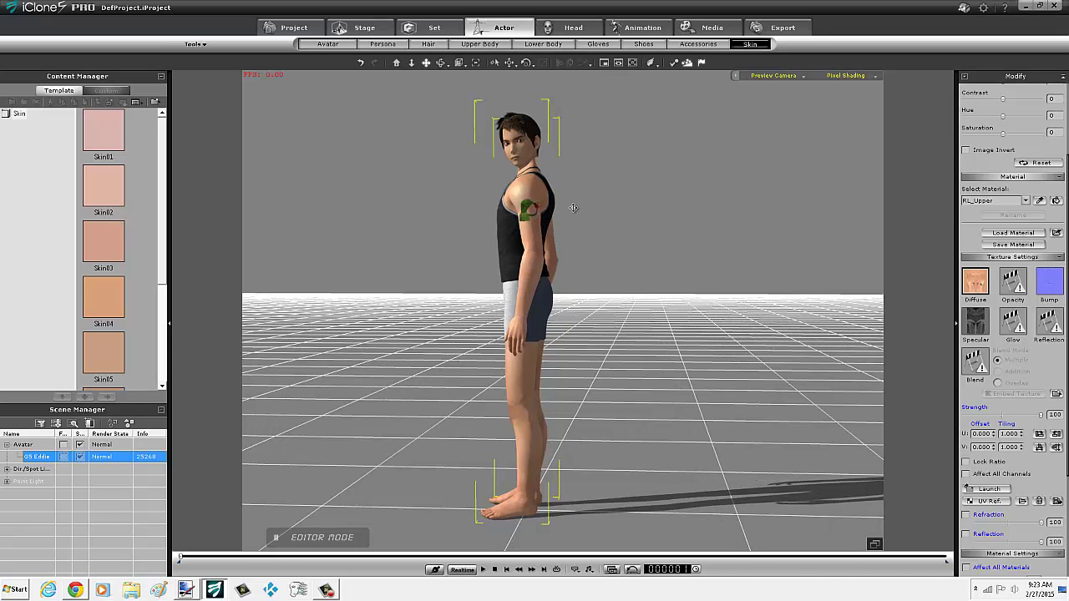
right_drag(573, 207, 569, 244)
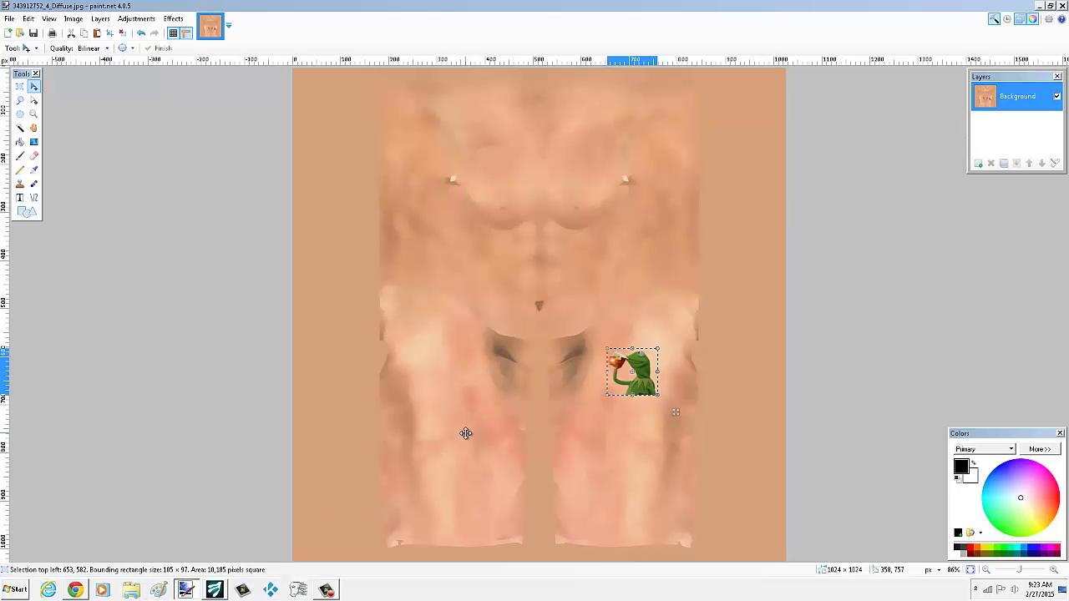
key(ctrl+shift+n)
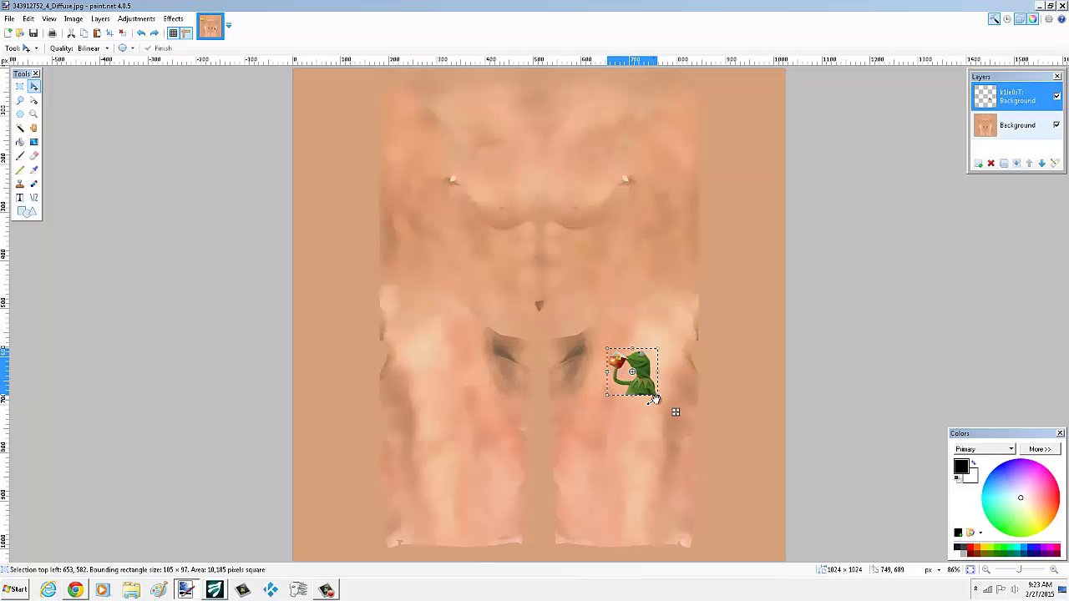
Shrink the Kermit image to about 58×62 px and save it as JPEG over 343912752_4_Diffuse.jpg.
drag(658, 395, 634, 381)
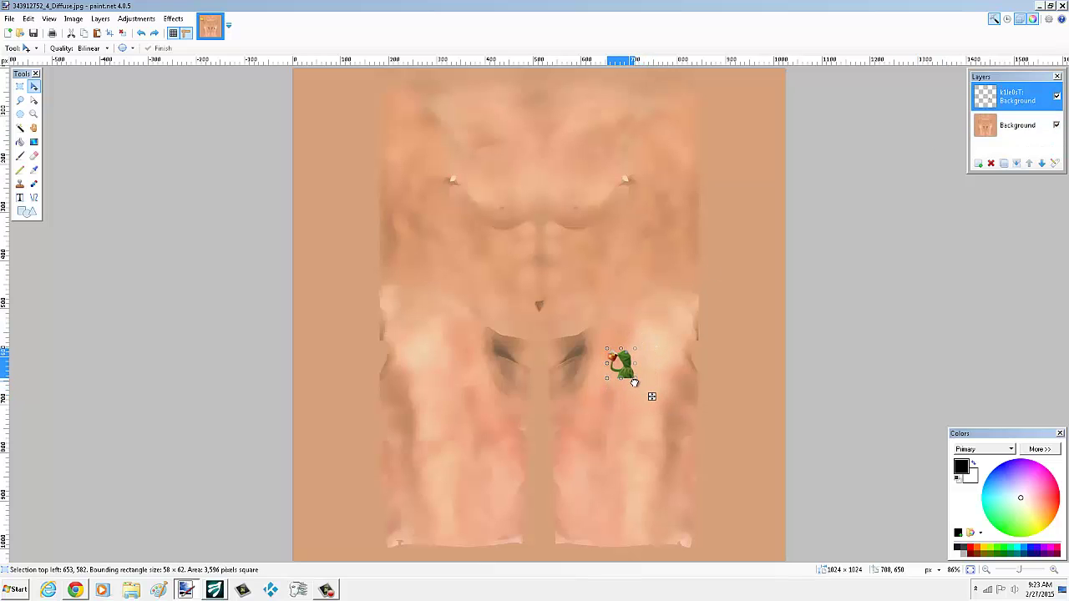
click(33, 33)
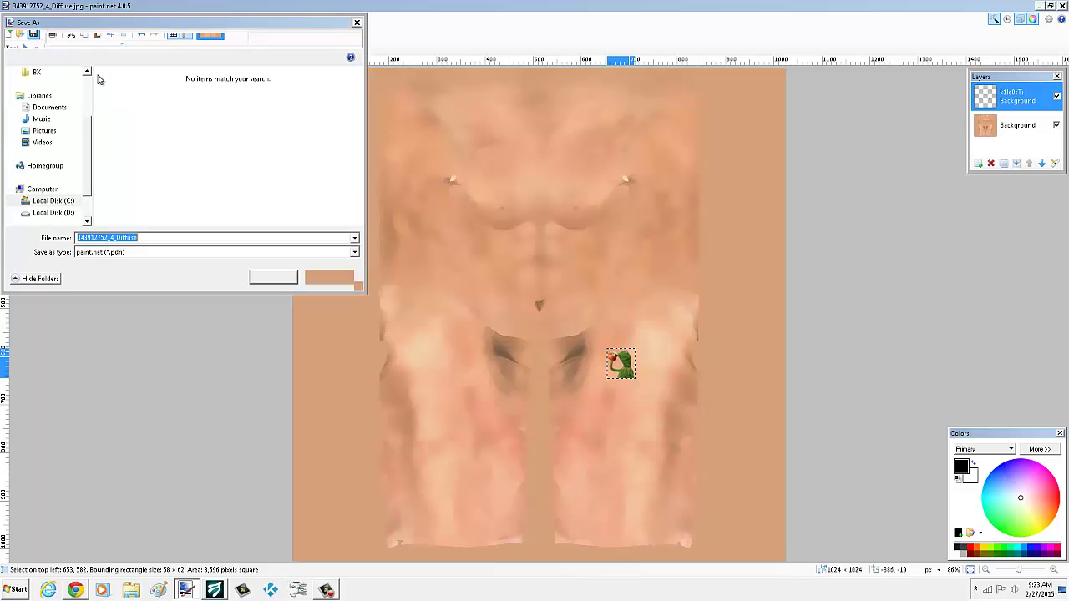
click(126, 252)
click(126, 288)
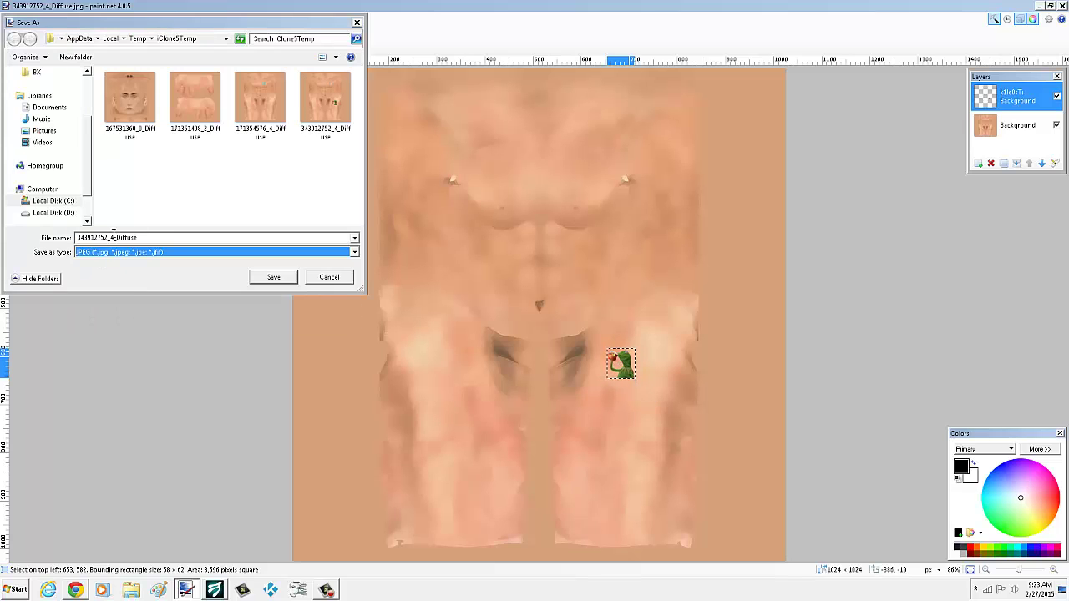
click(274, 278)
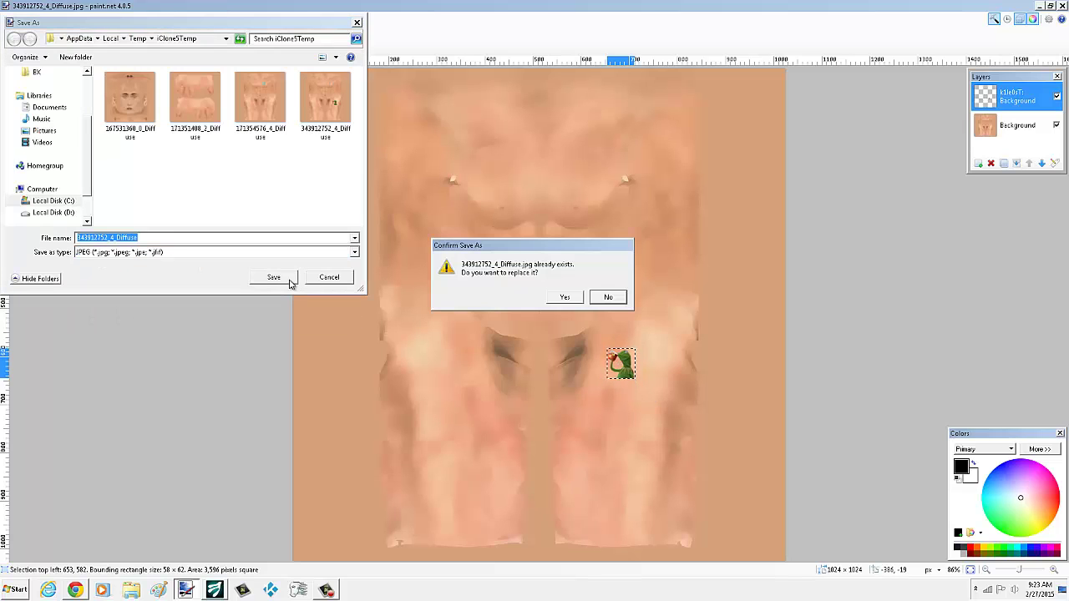
click(564, 297)
Accept the JPEG quality and flatten, then preview the smaller tattoo in iClone.
click(692, 558)
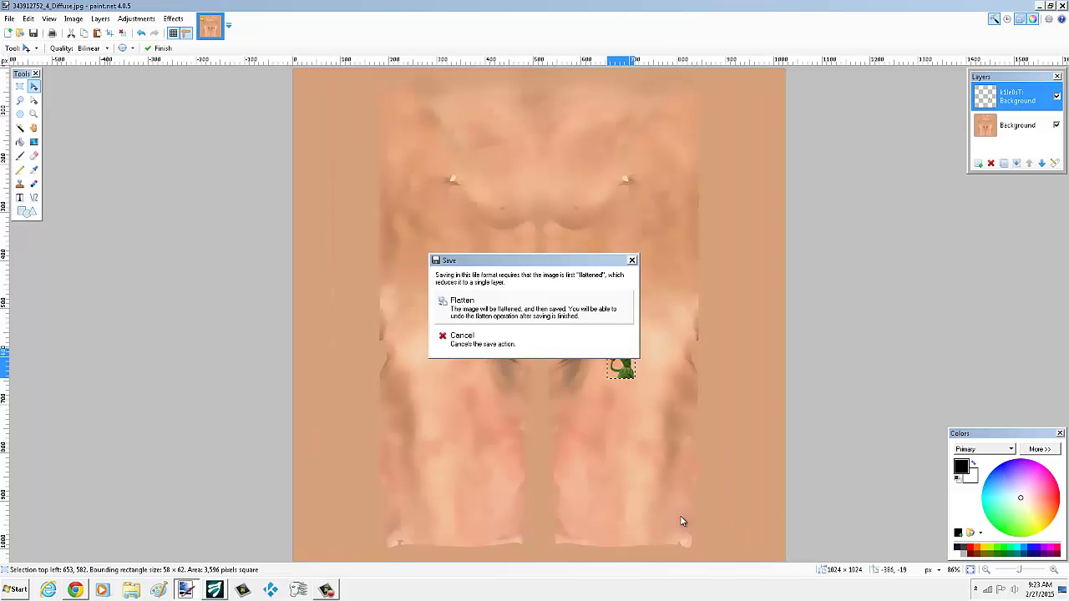
click(547, 315)
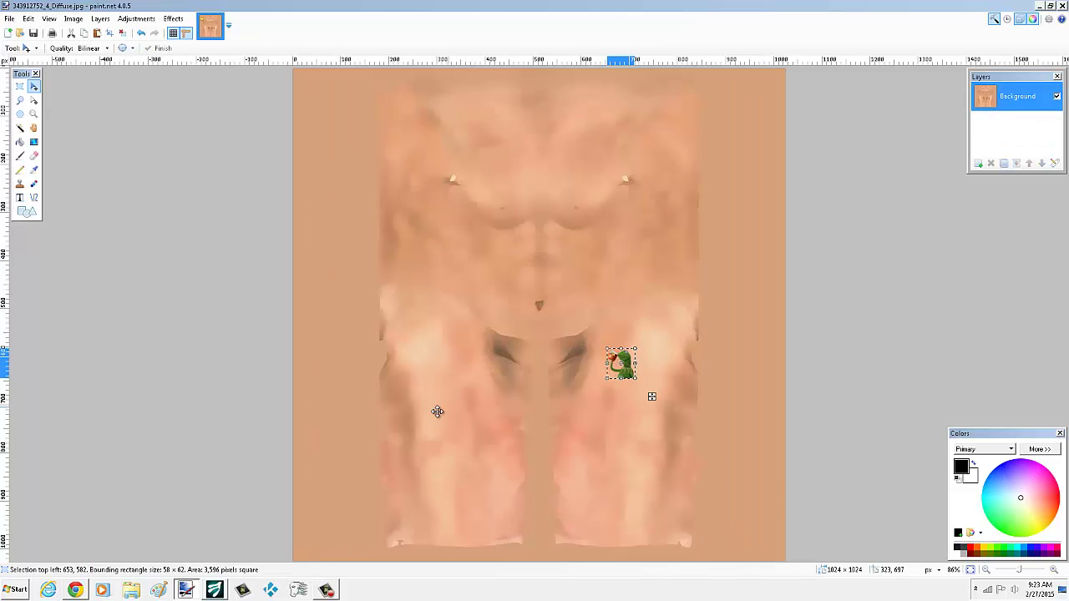
click(214, 591)
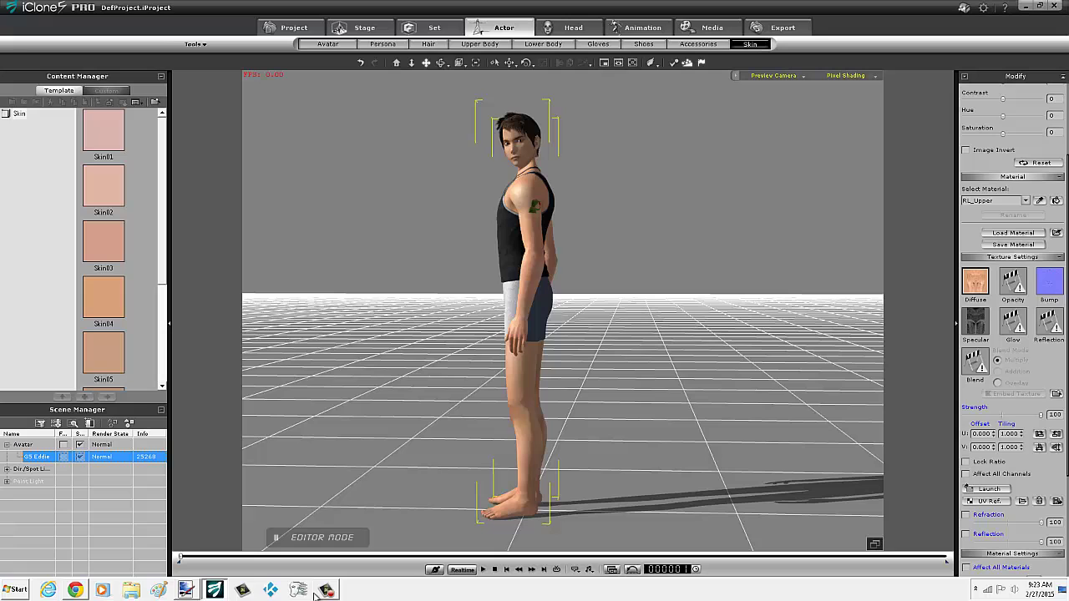
click(185, 591)
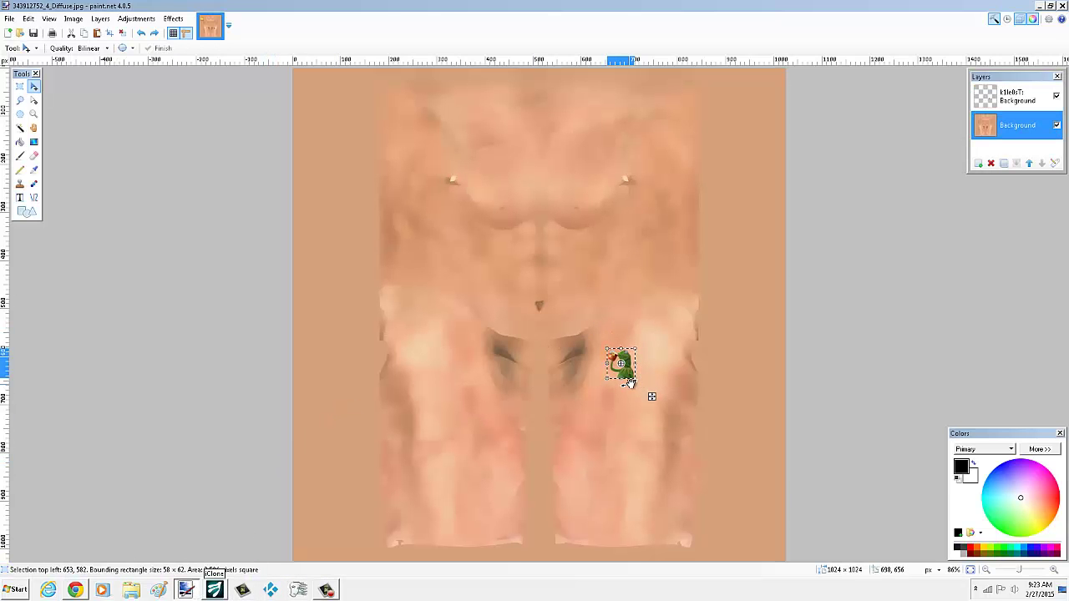
Resize Kermit to 77×88 px and re-save it flattened as JPEG over 343912752_4_Diffuse.jpg.
drag(637, 383, 641, 386)
mouse_move(640, 385)
mouse_down()
mouse_move(628, 378)
mouse_move(645, 392)
mouse_move(634, 383)
mouse_up()
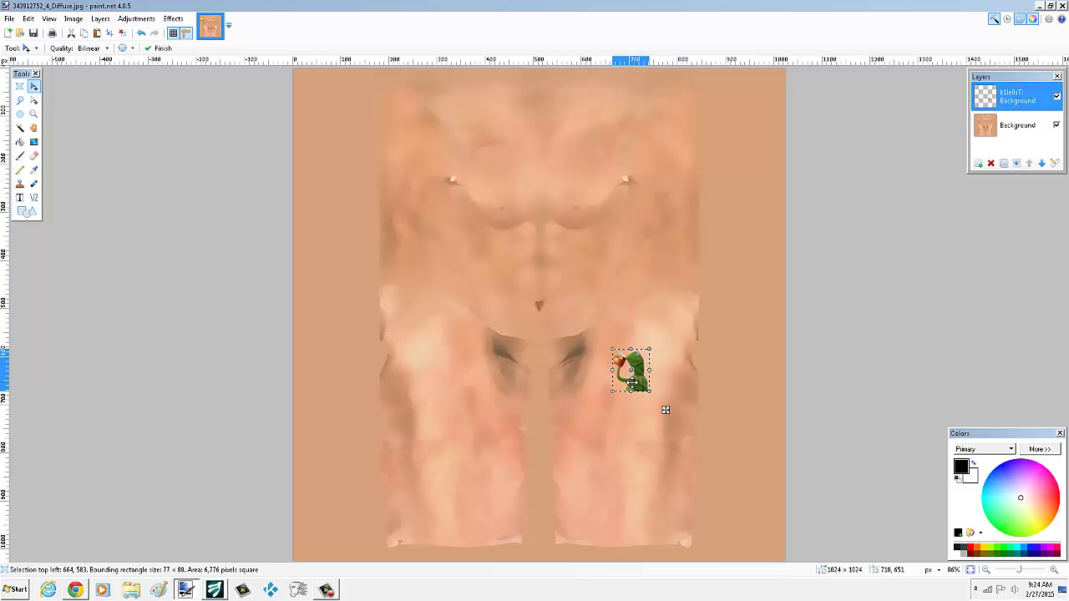
click(33, 33)
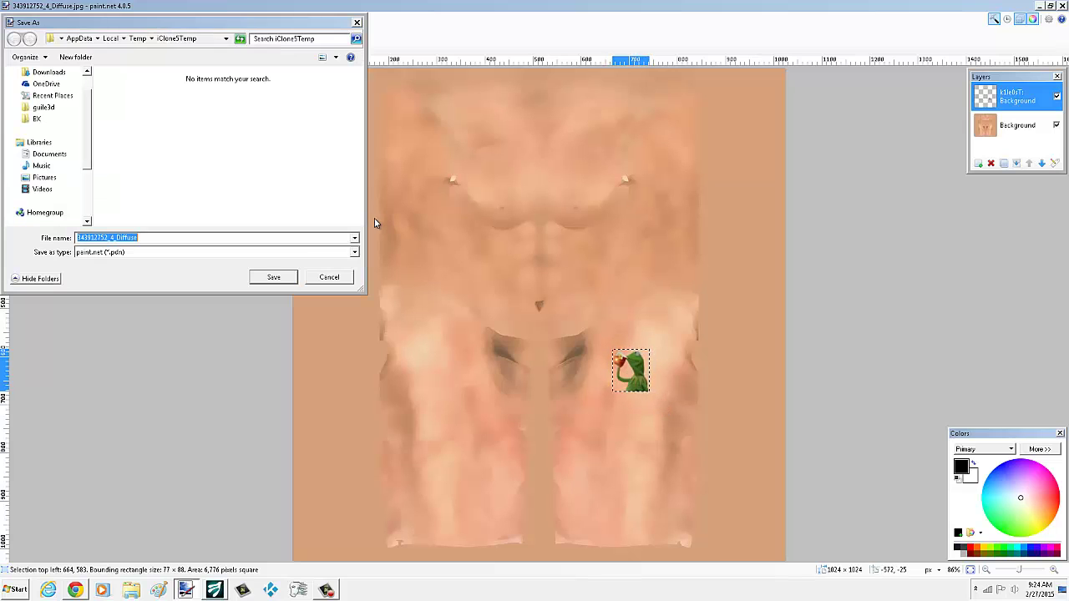
click(125, 252)
click(119, 295)
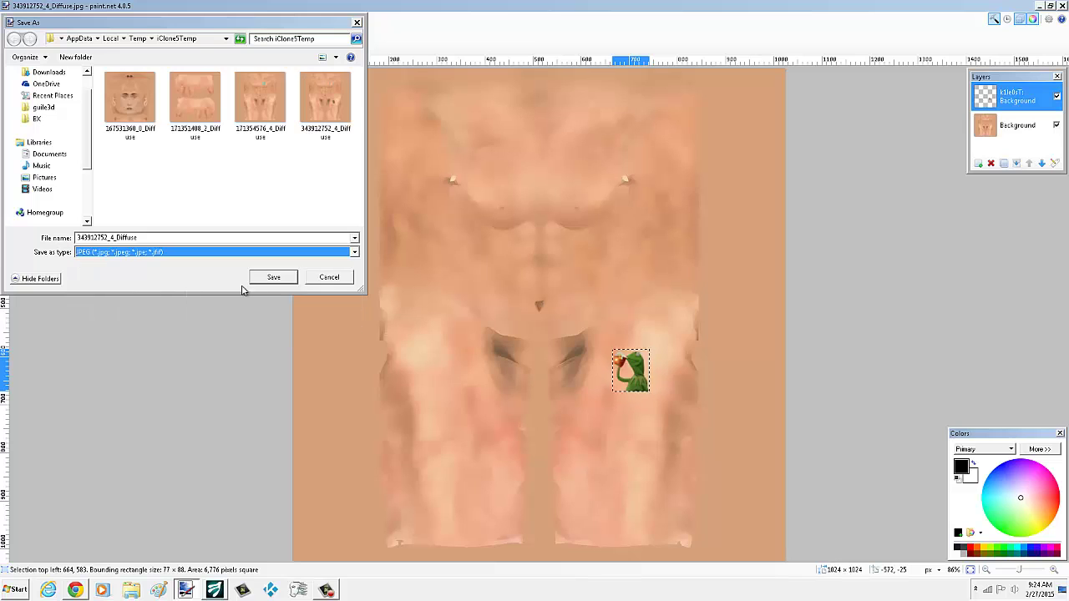
click(276, 277)
click(564, 297)
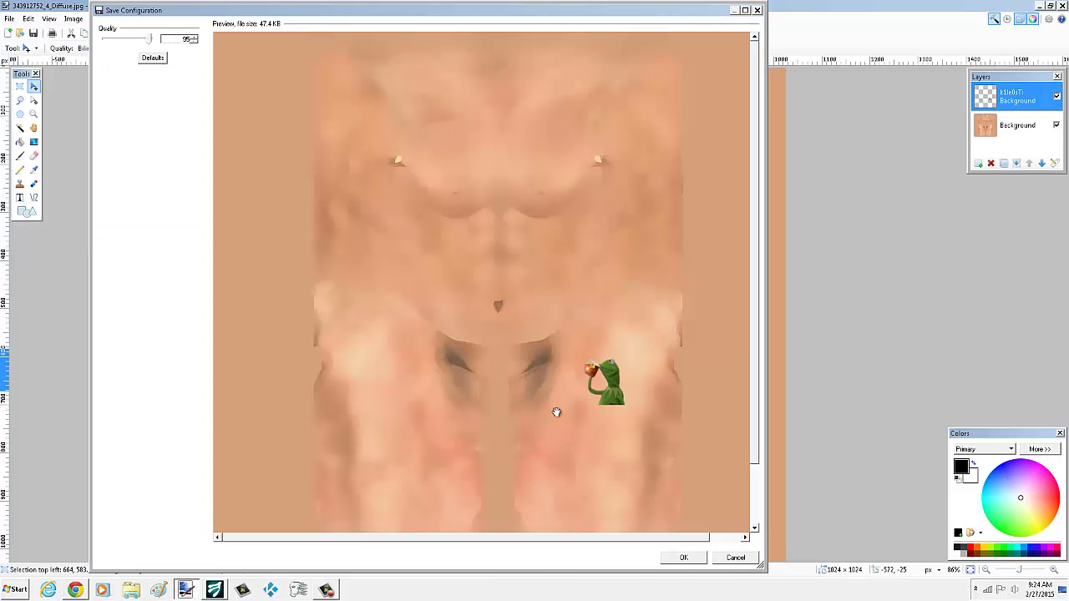
click(680, 554)
click(479, 306)
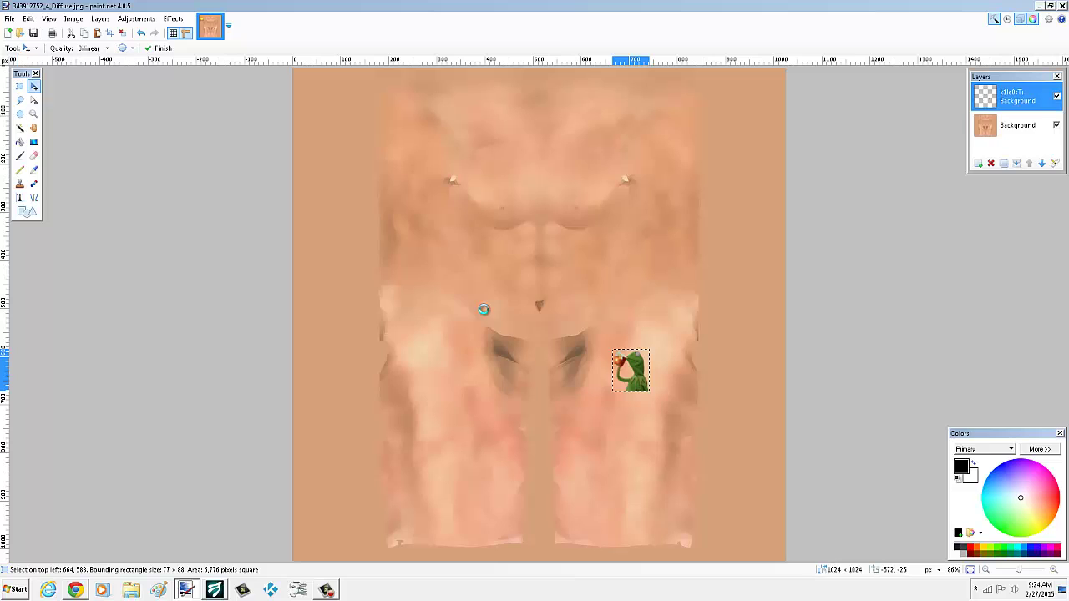
Orbit and zoom iClone's viewport onto G5 Eddie's upper arm to inspect the Kermit tattoo.
click(216, 590)
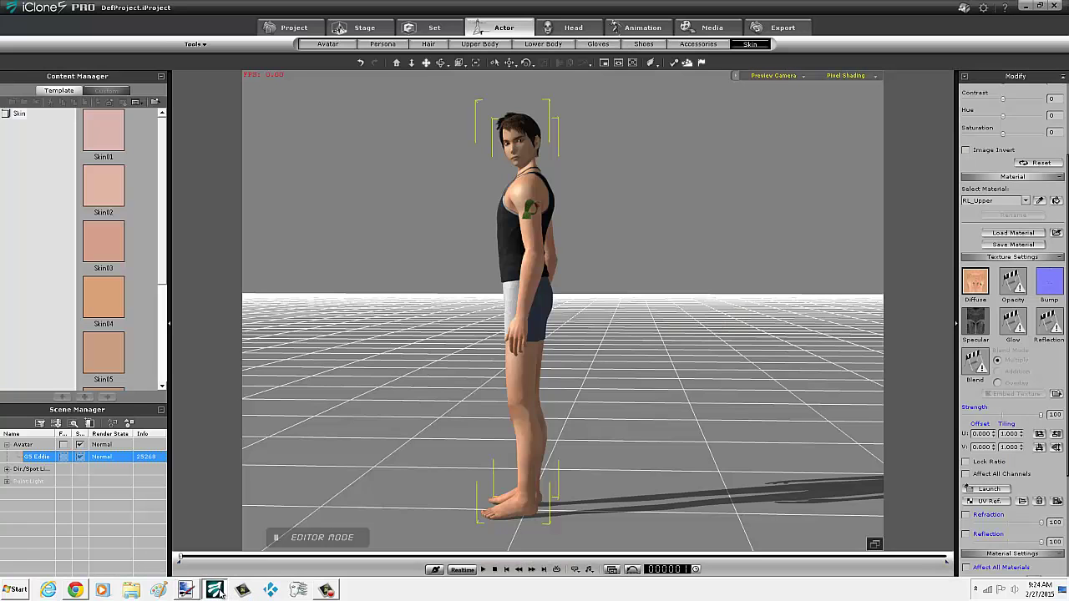
right_drag(522, 251, 587, 558)
scroll(463, 266, up, 5)
scroll(461, 266, up, 5)
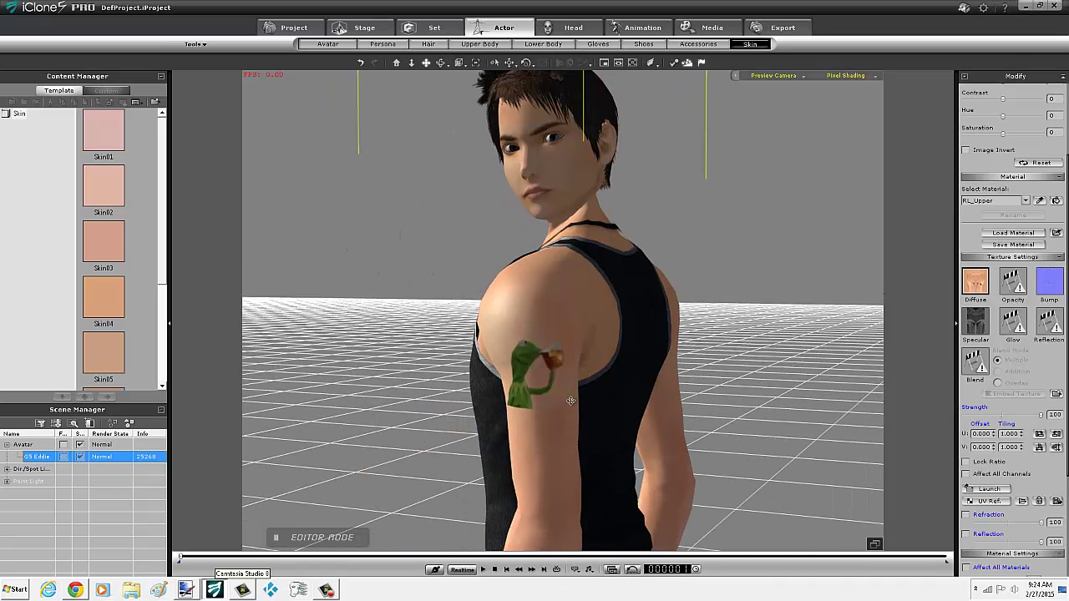
right_drag(571, 400, 574, 398)
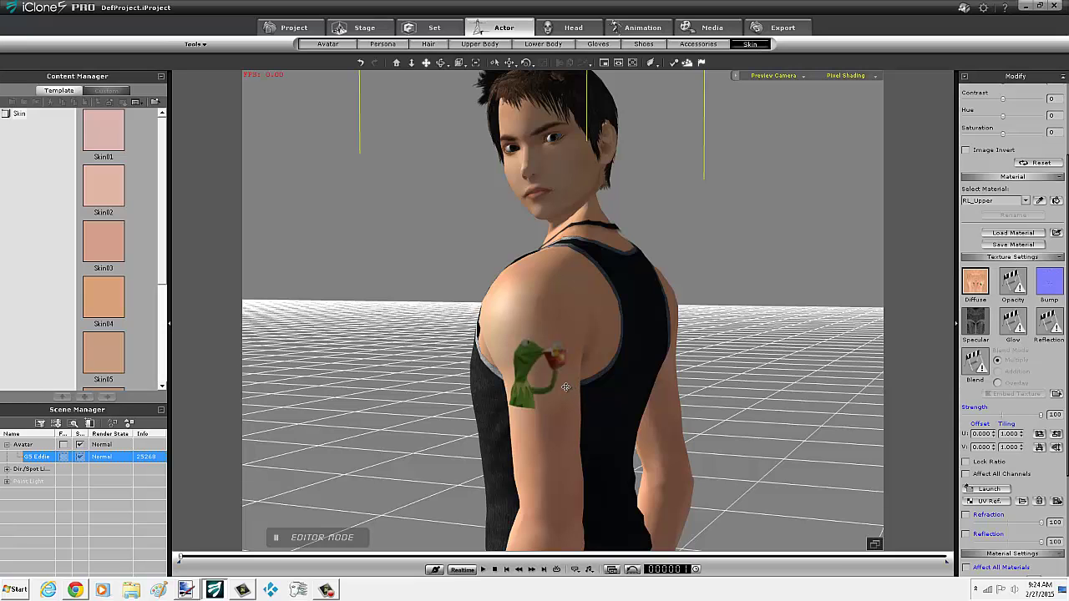
right_drag(601, 365, 615, 354)
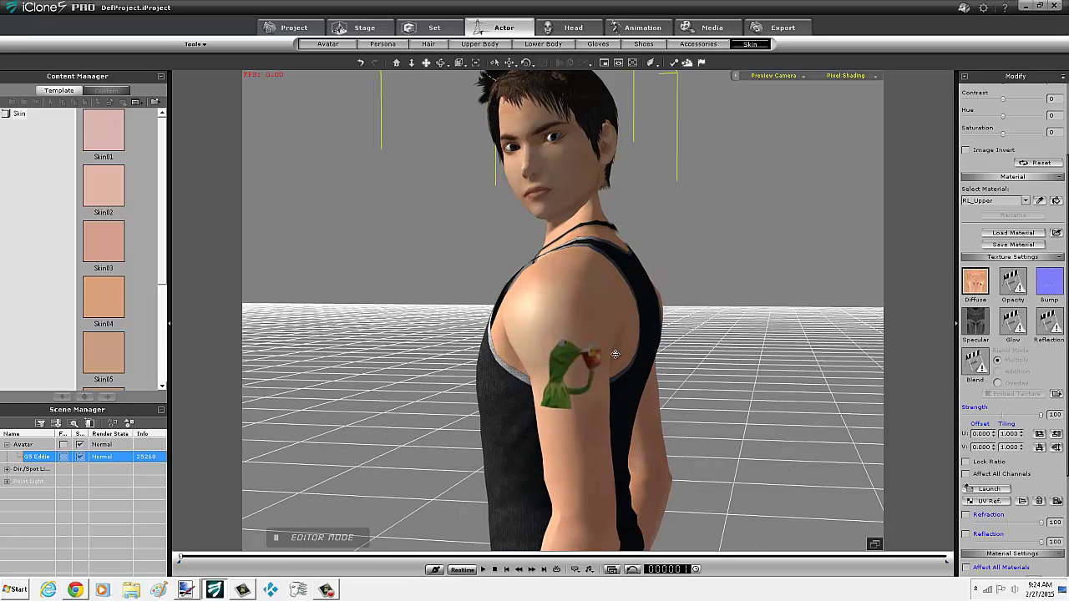